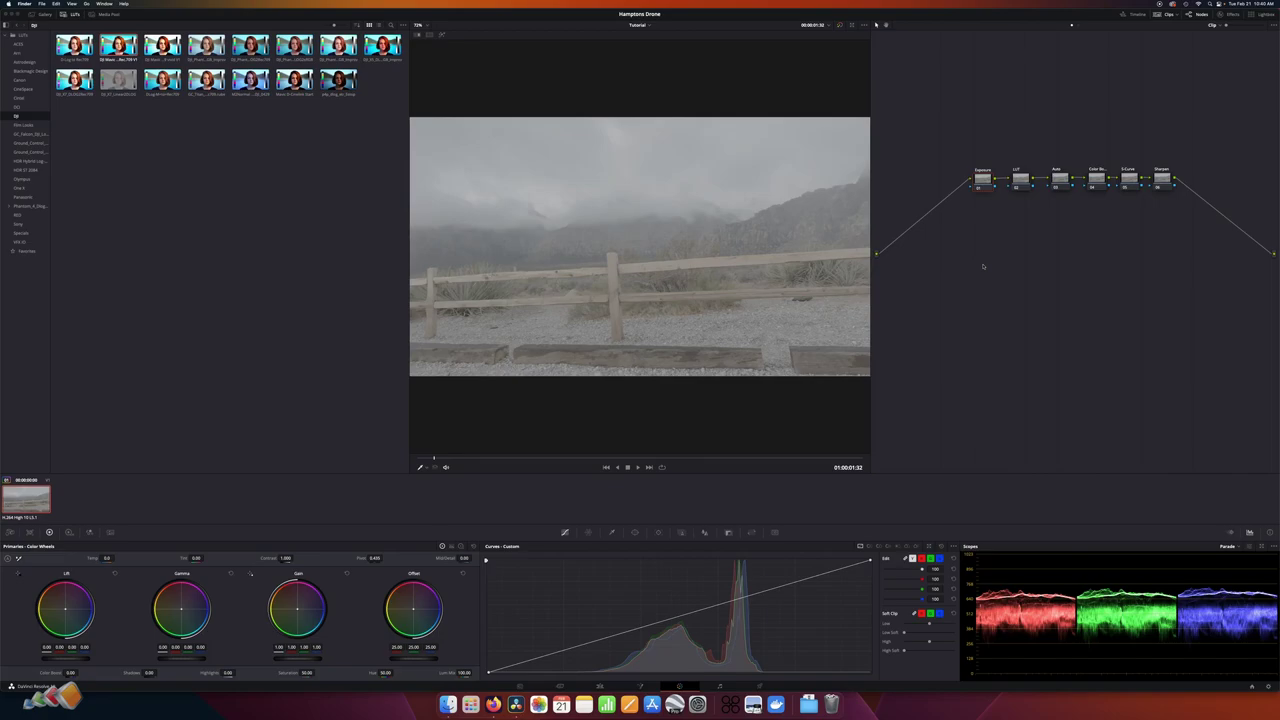
Step: Bring Resolve into focus, switch to the Edit page, and return to the Color page
click(983, 266)
click(1163, 183)
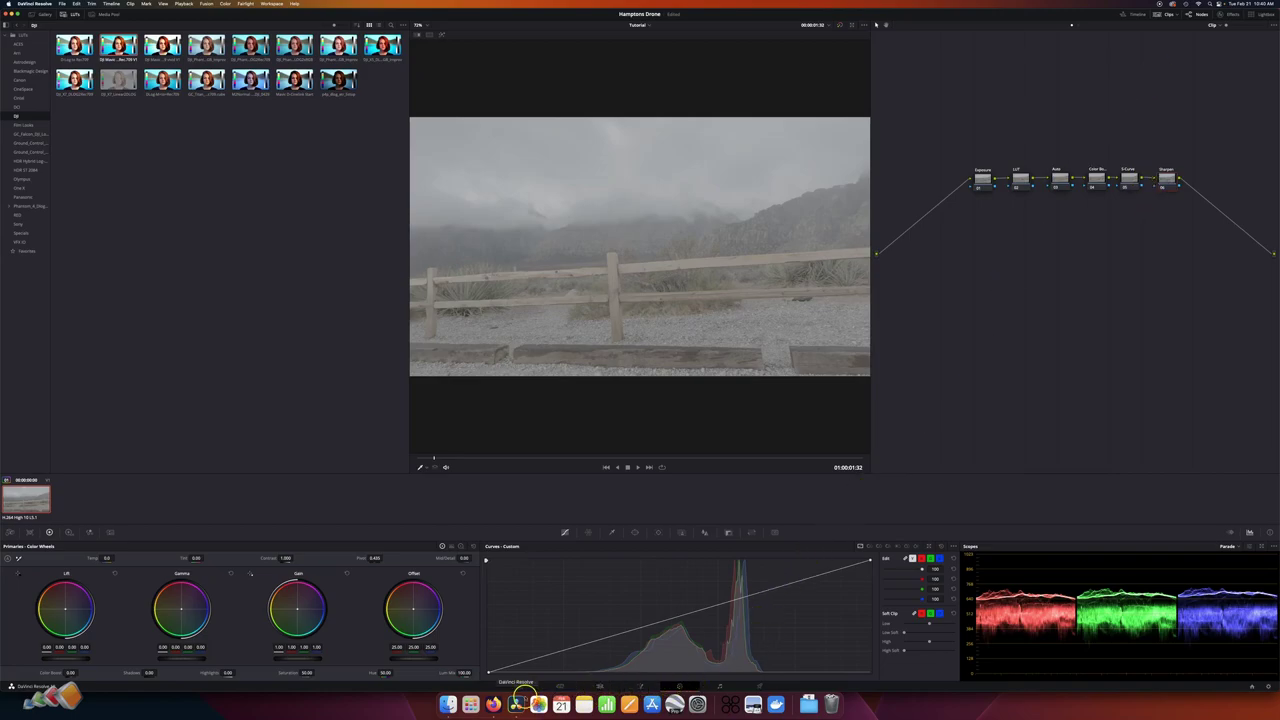
click(600, 686)
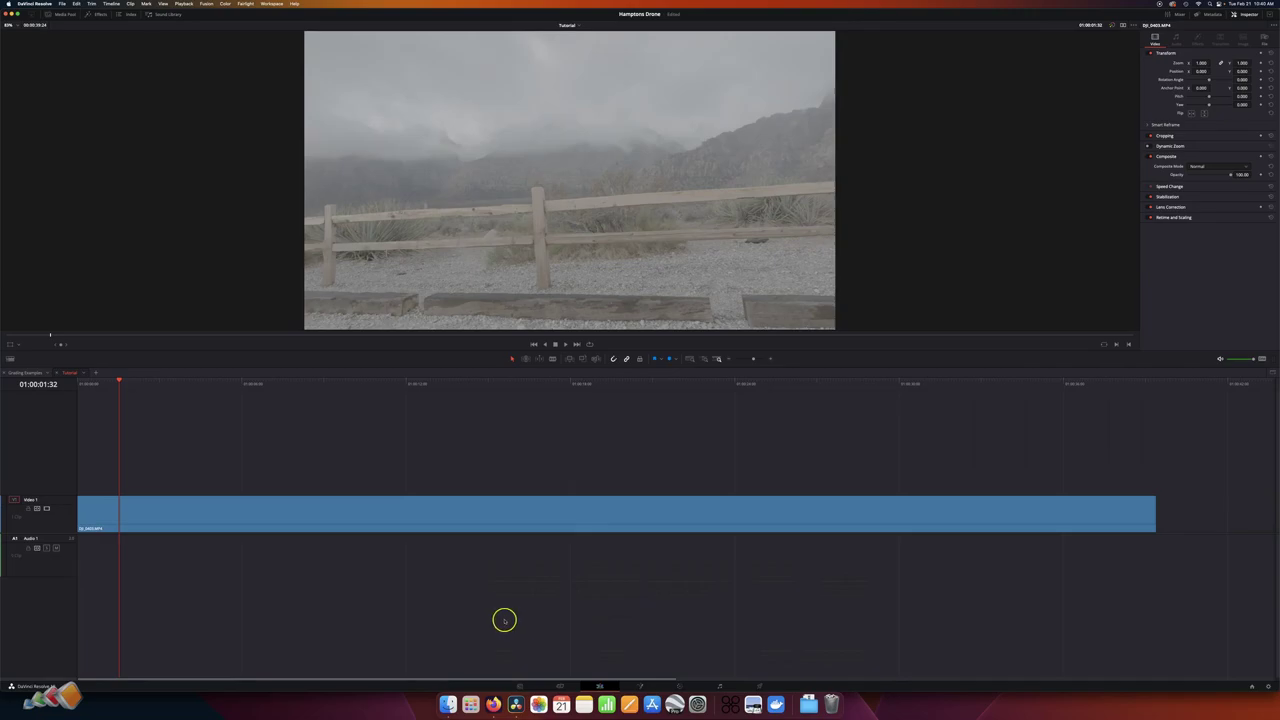
click(678, 686)
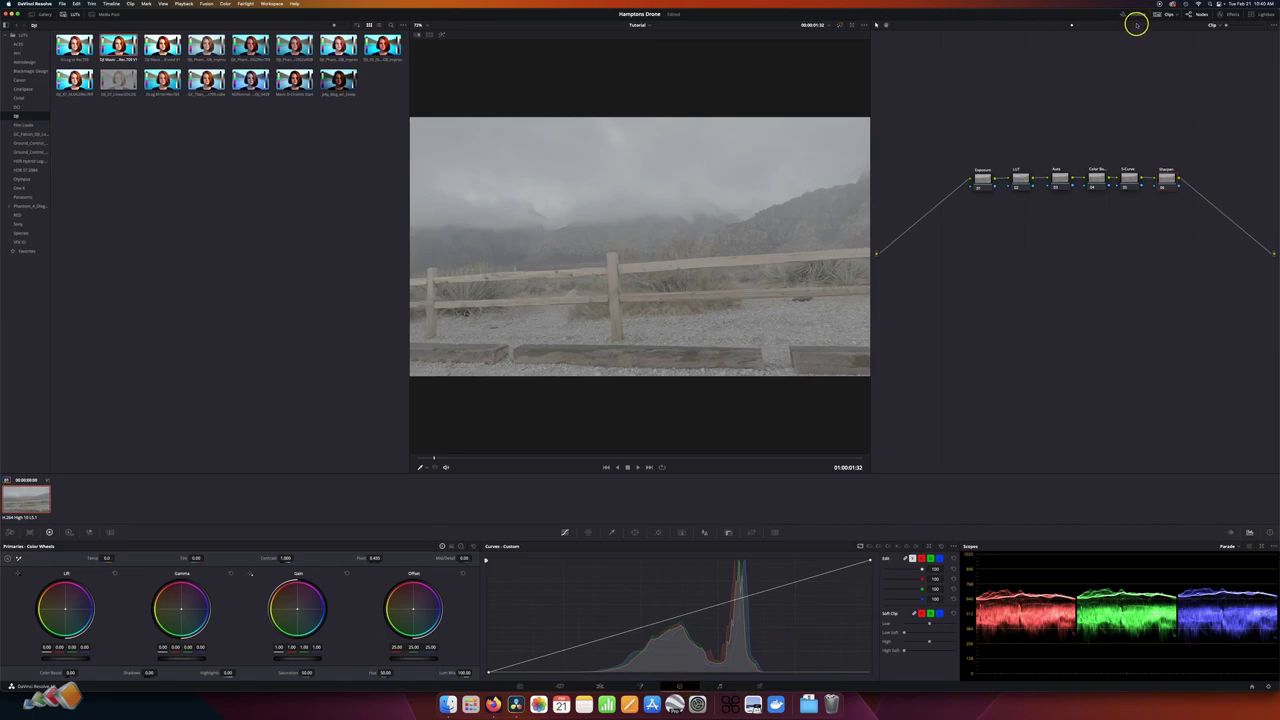
Step: Close the LUT browser with the node graph still showing, and select the Exposure node
click(1190, 20)
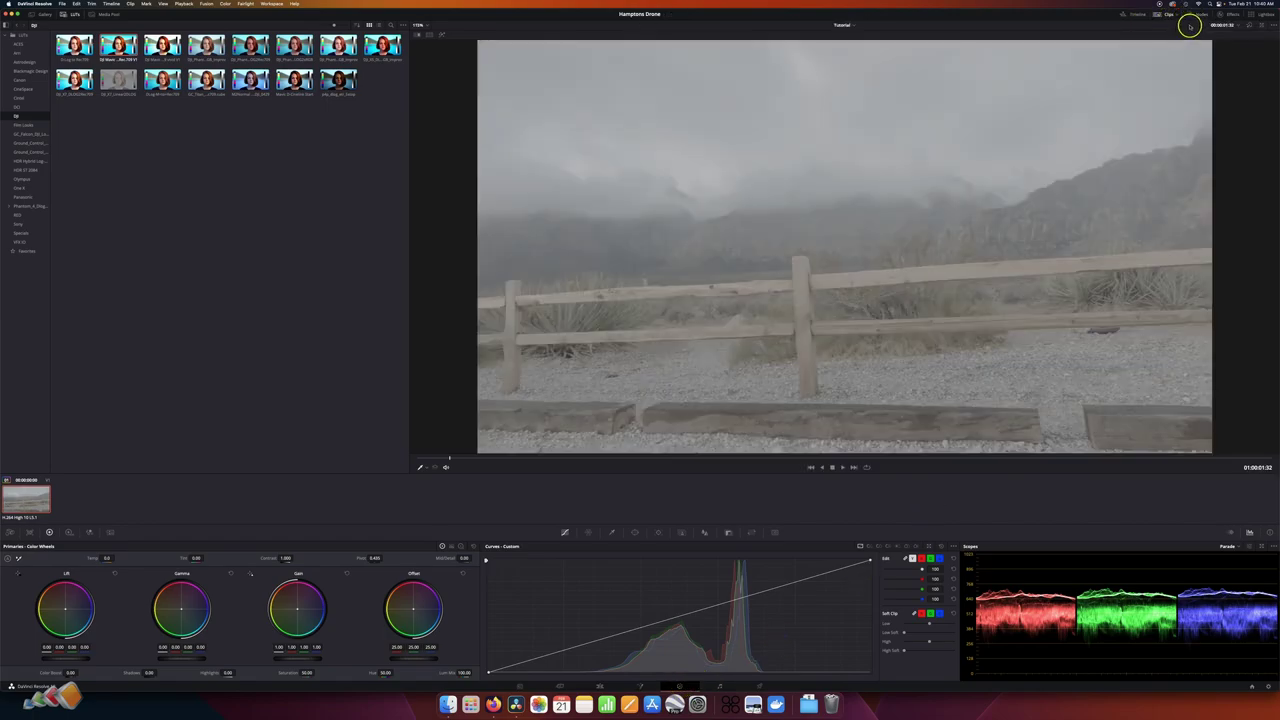
click(62, 18)
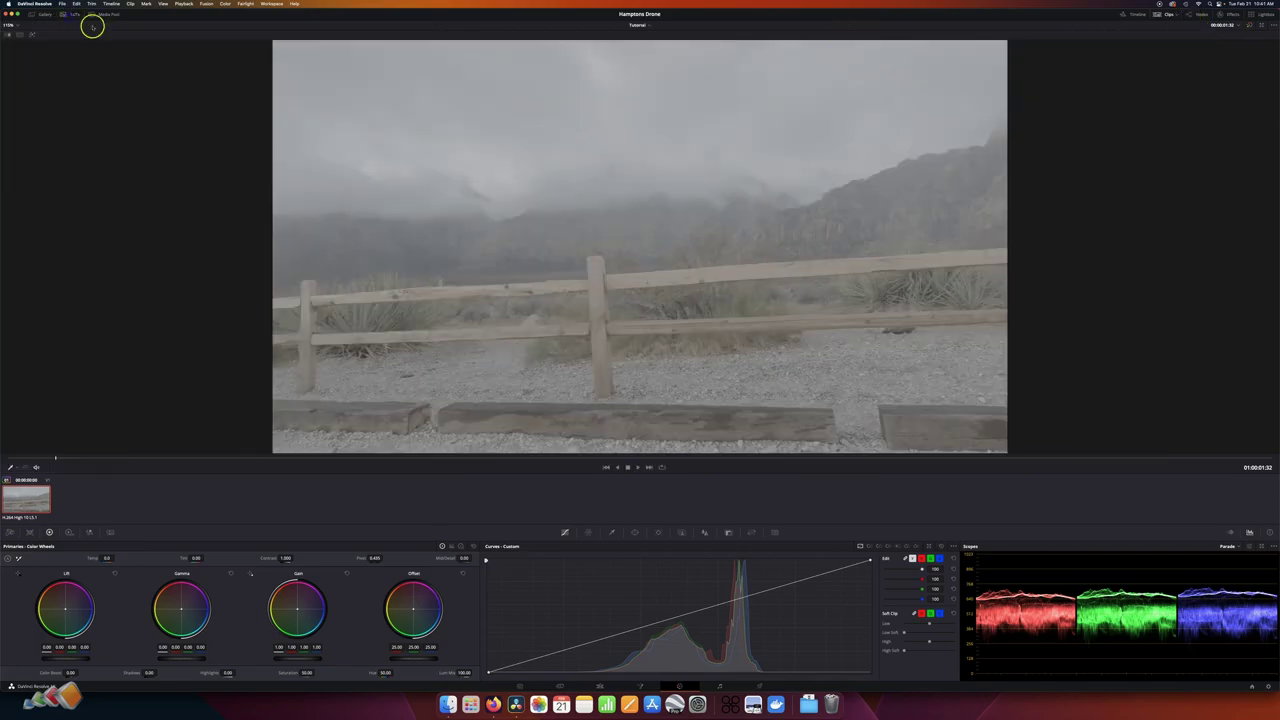
click(1198, 18)
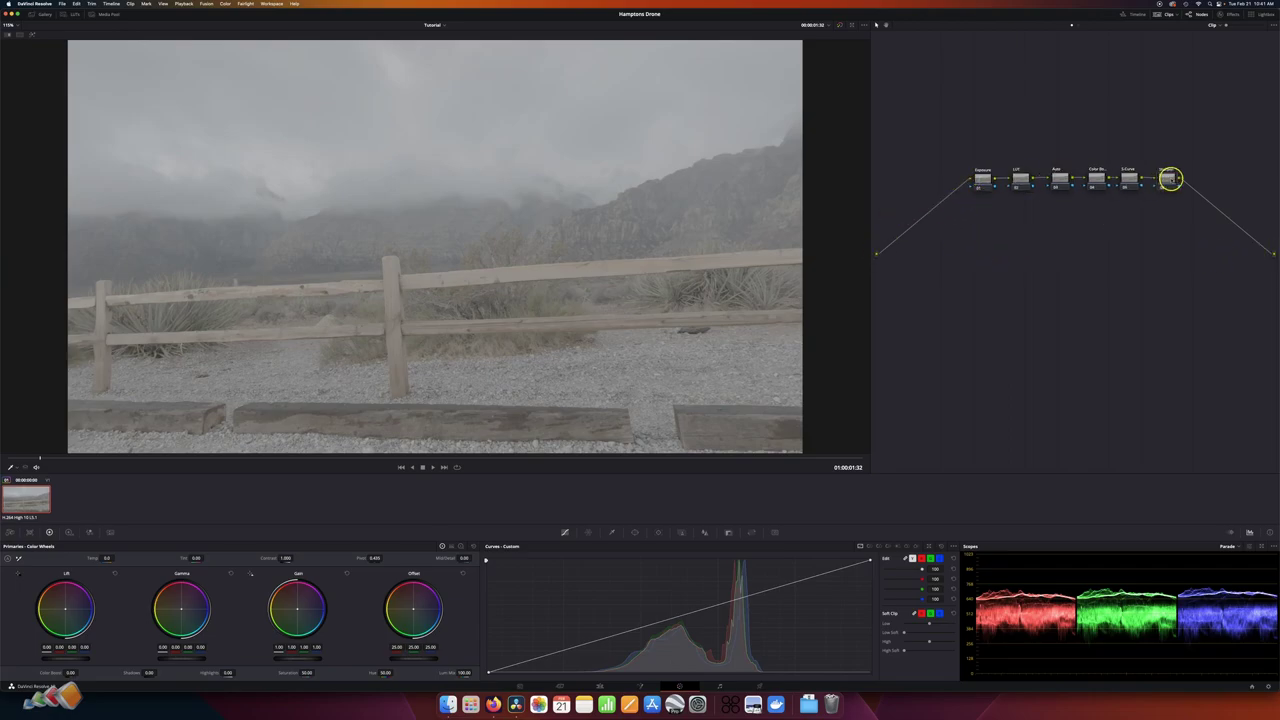
click(1168, 178)
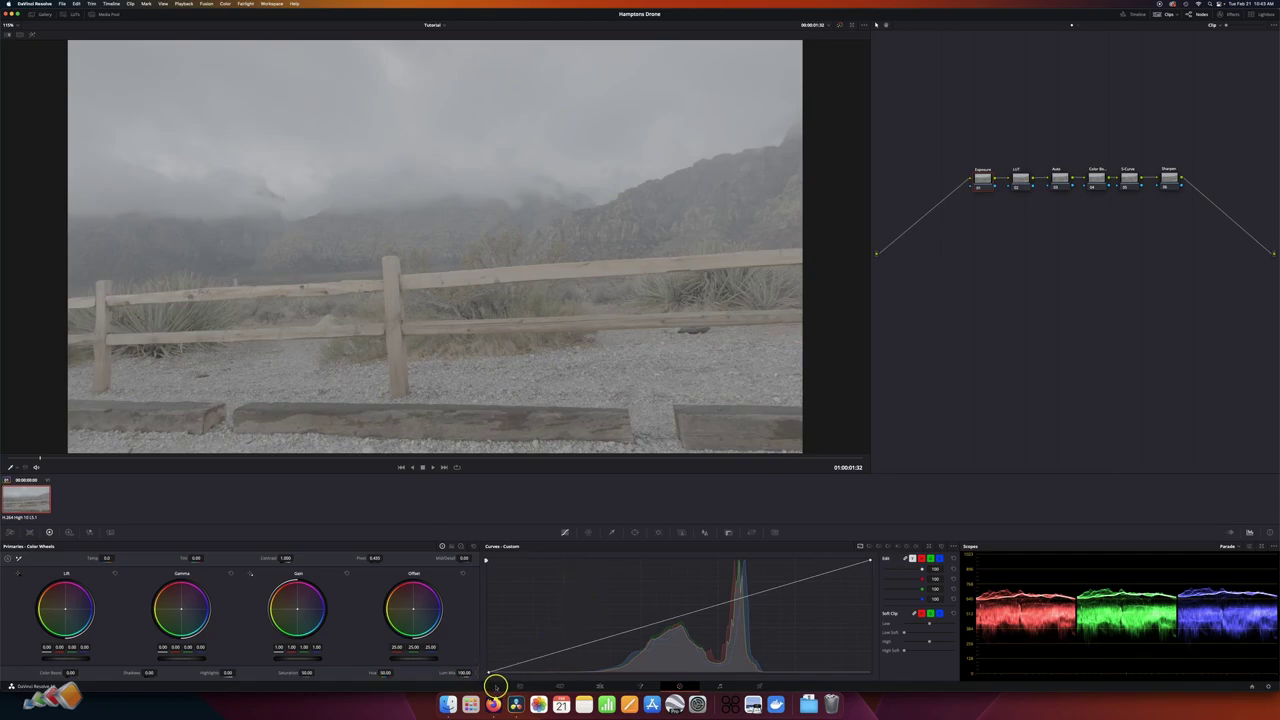
Step: Drag the Exposure curve's black point right and white point left to add contrast
drag(489, 673, 567, 672)
drag(643, 663, 624, 656)
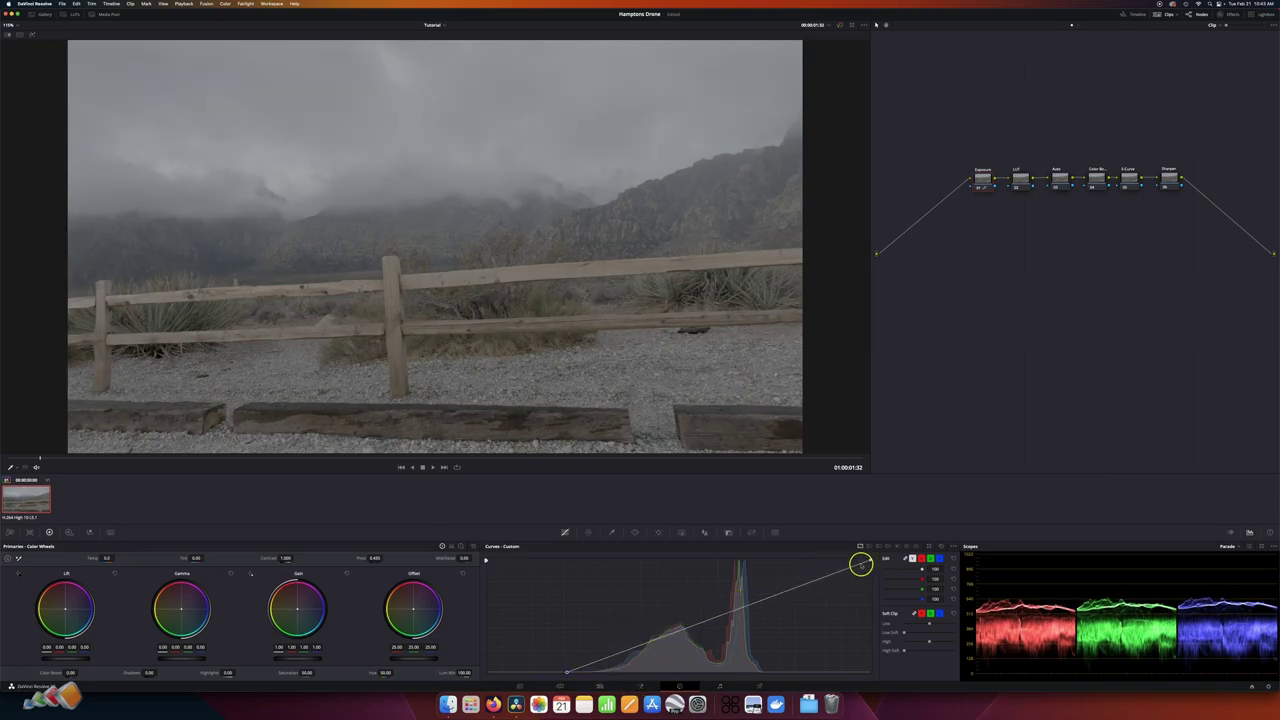
drag(870, 560, 777, 563)
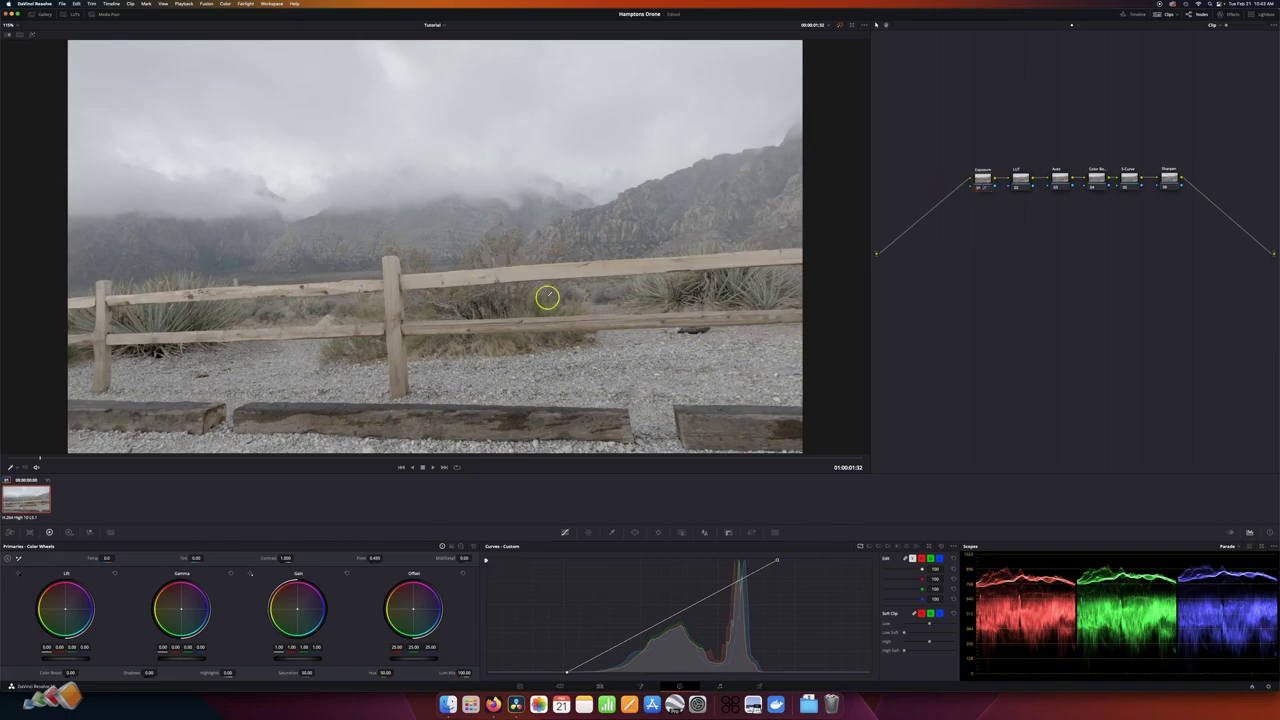
click(983, 171)
click(839, 26)
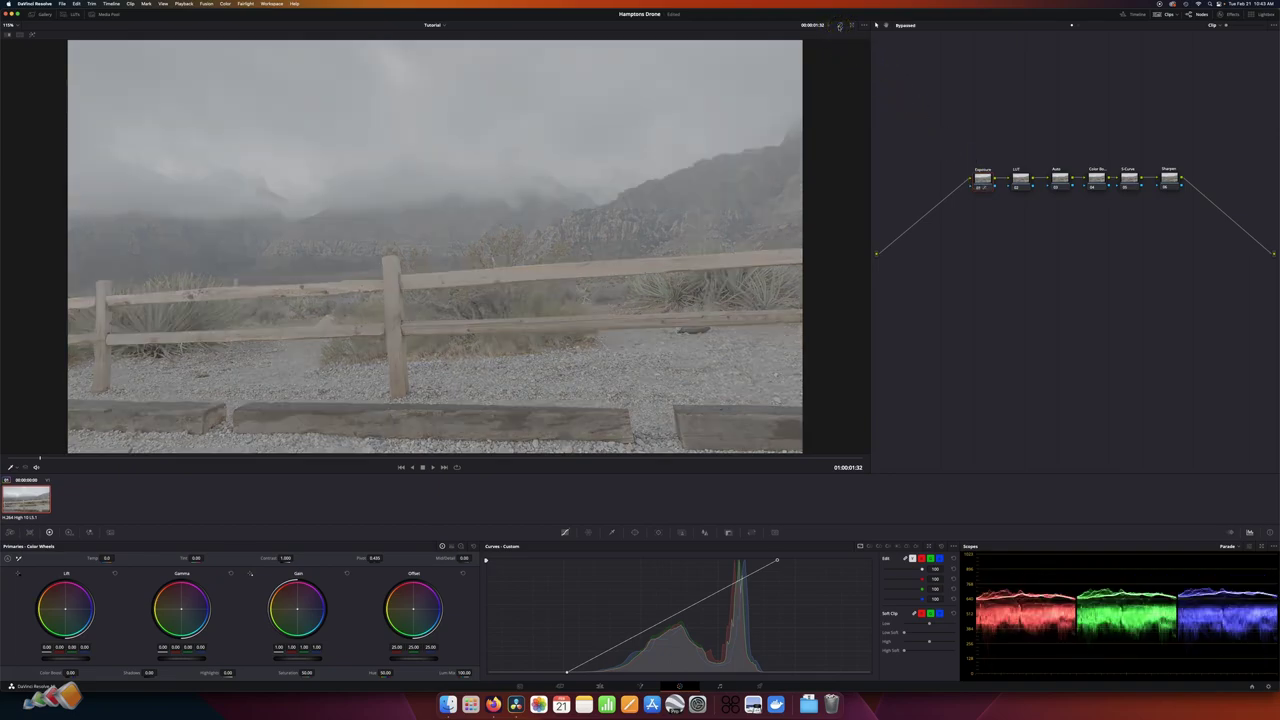
click(839, 26)
click(839, 26)
click(839, 26)
click(839, 26)
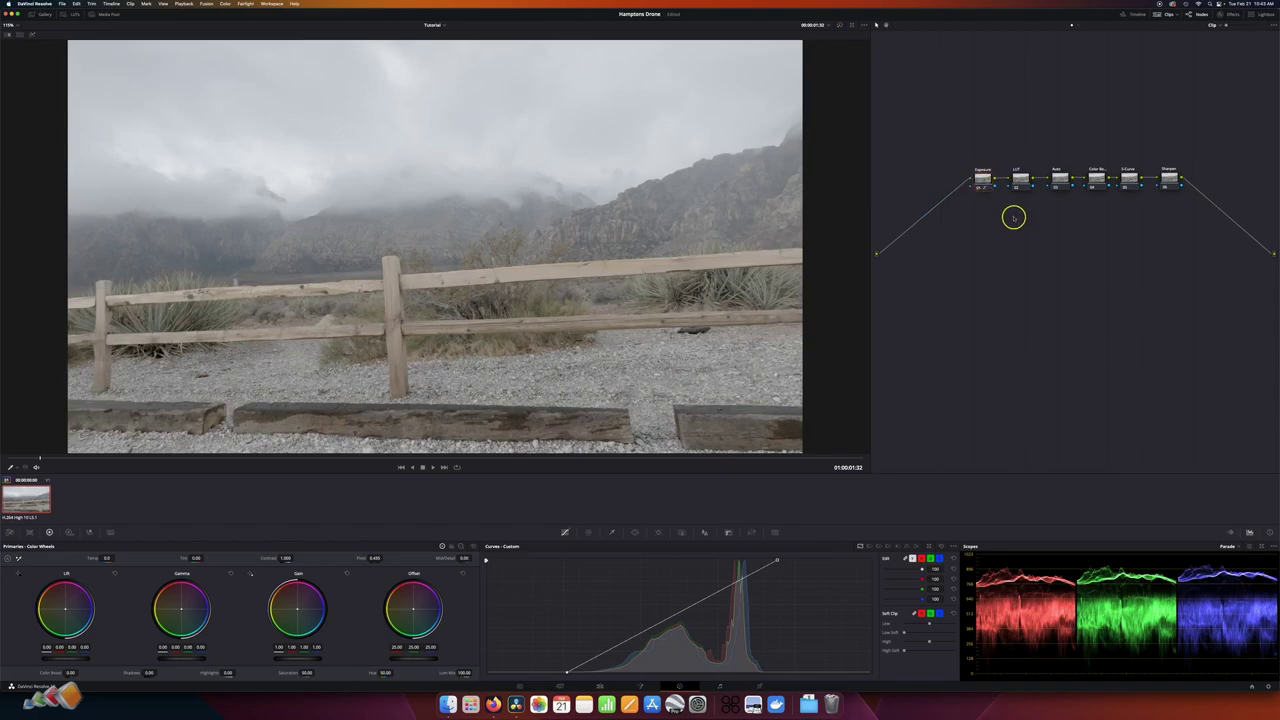
key(ctrl+d)
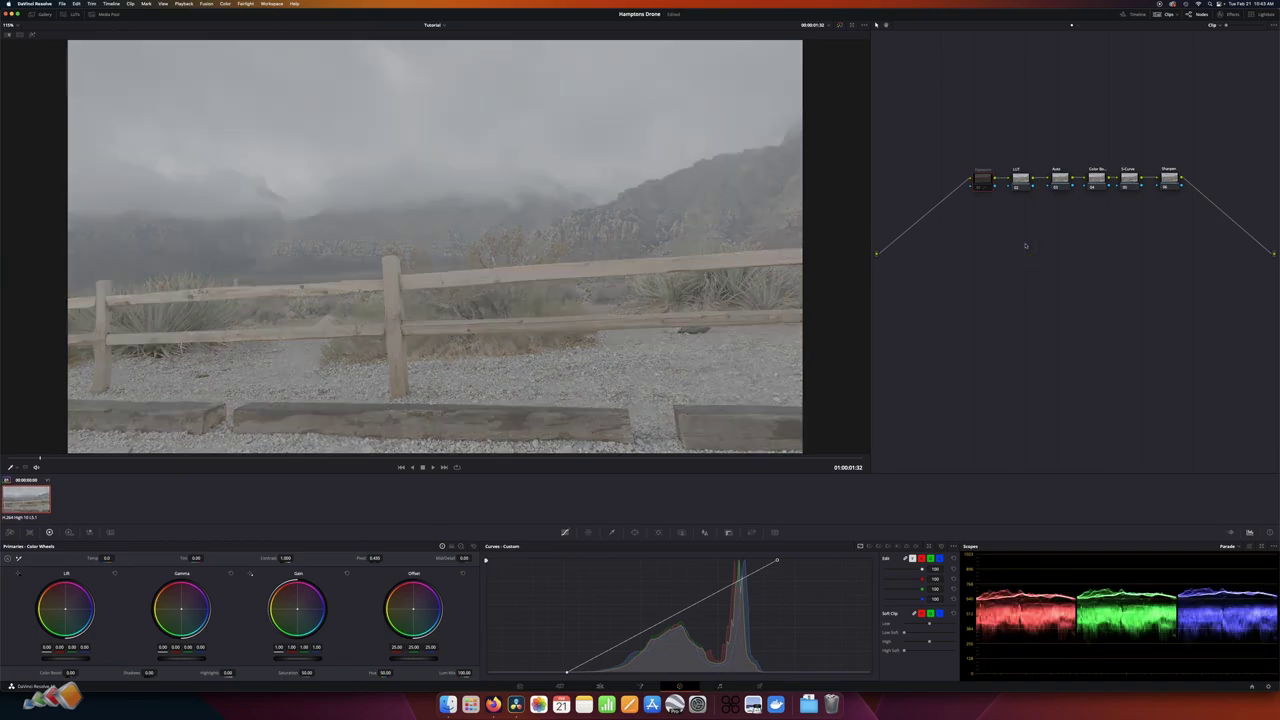
key(ctrl+d)
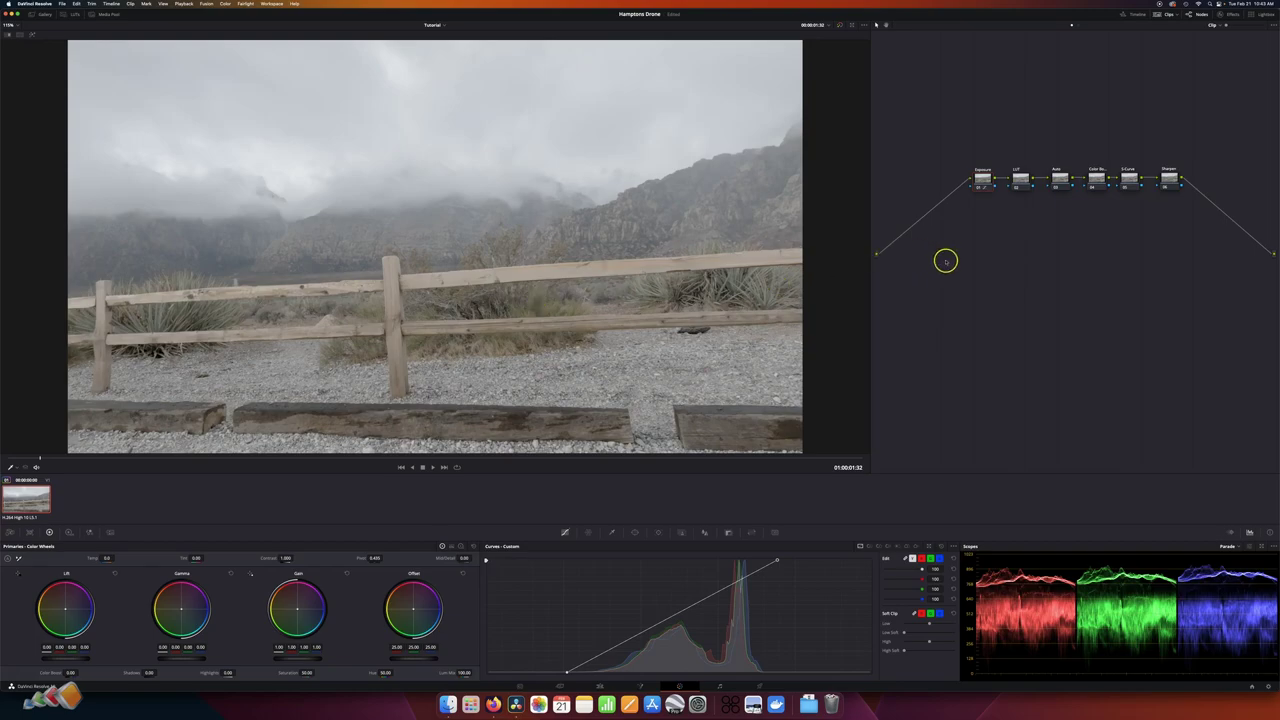
key(ctrl+d)
key(ctrl+d)
click(1022, 180)
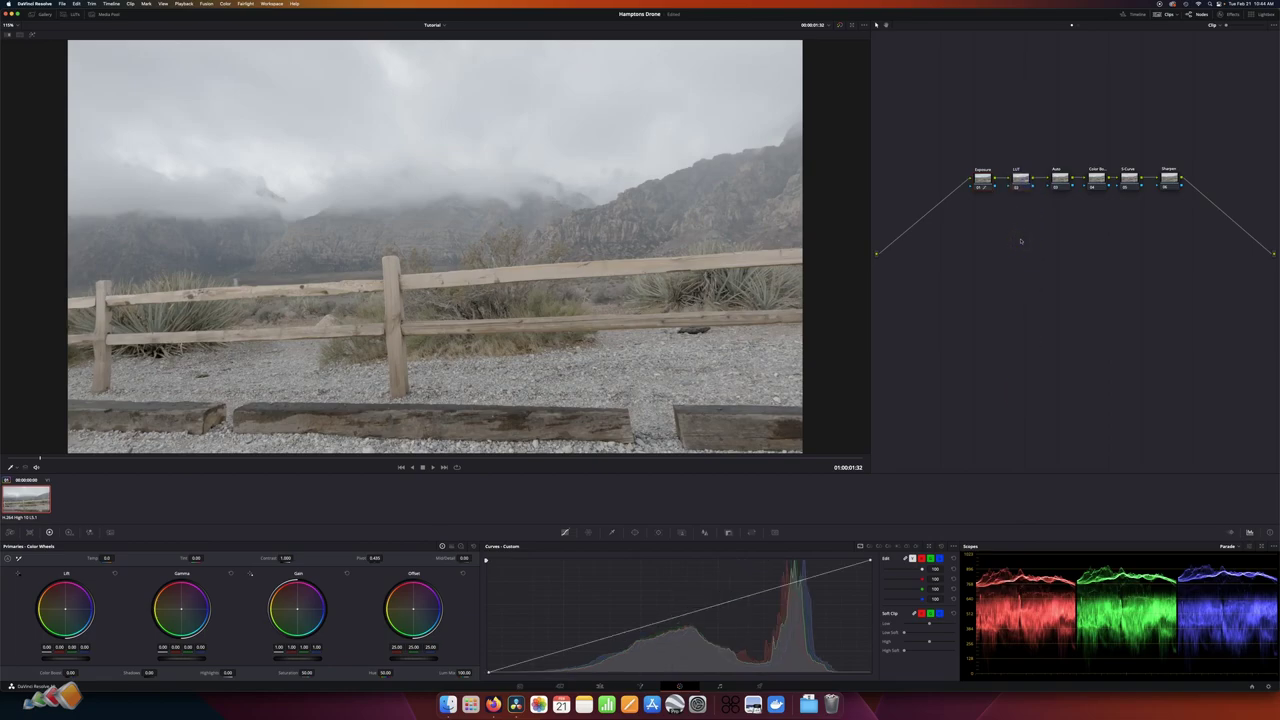
click(984, 184)
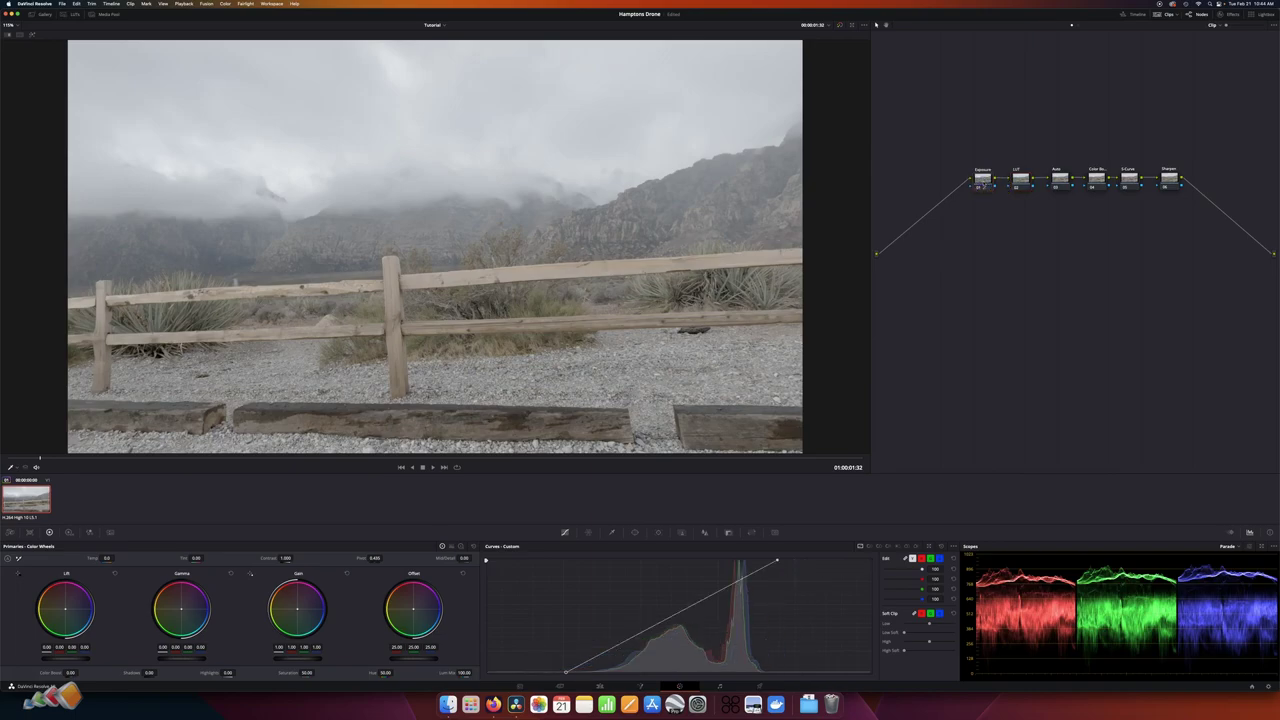
click(1017, 183)
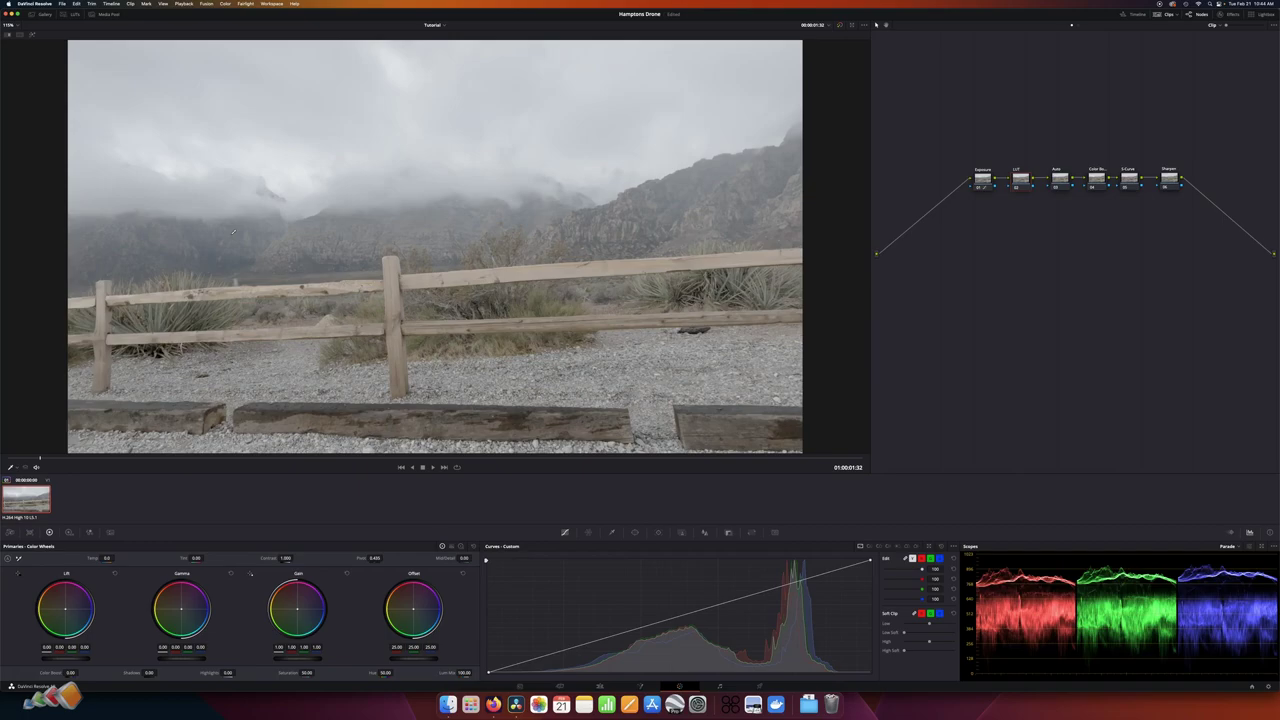
Step: Open the LUT browser and then the Project Settings window
click(73, 17)
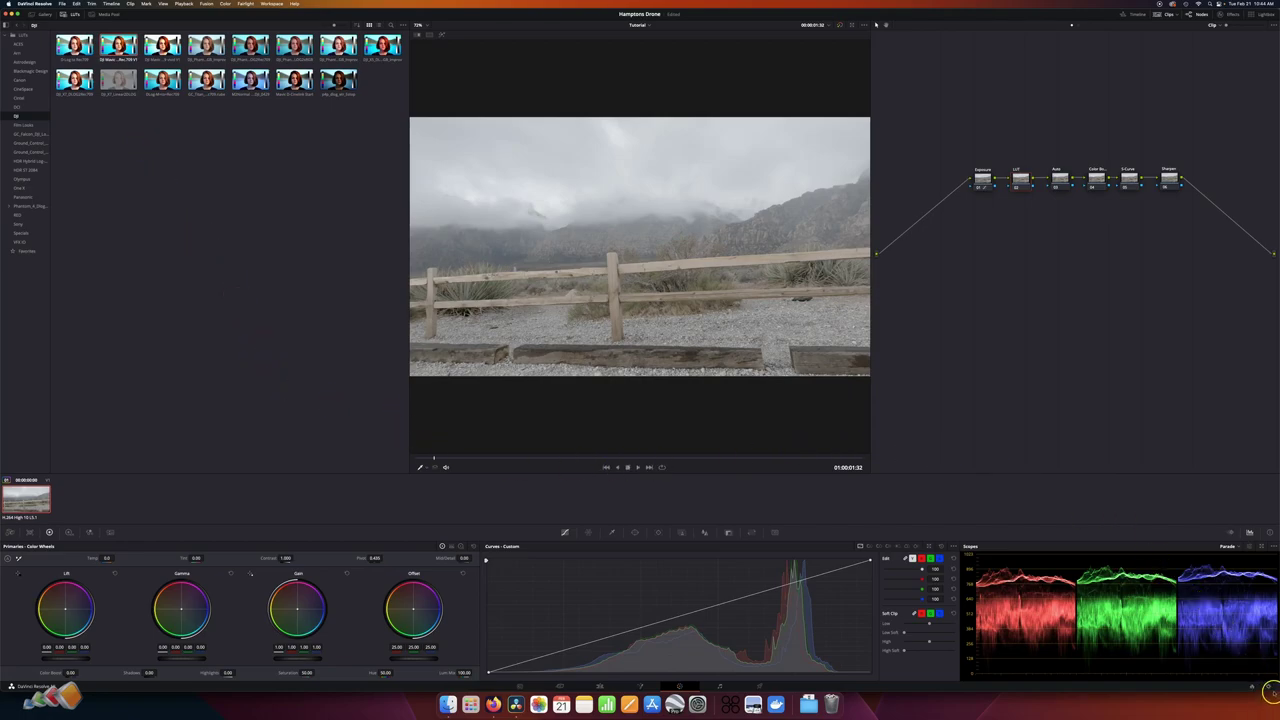
click(1268, 688)
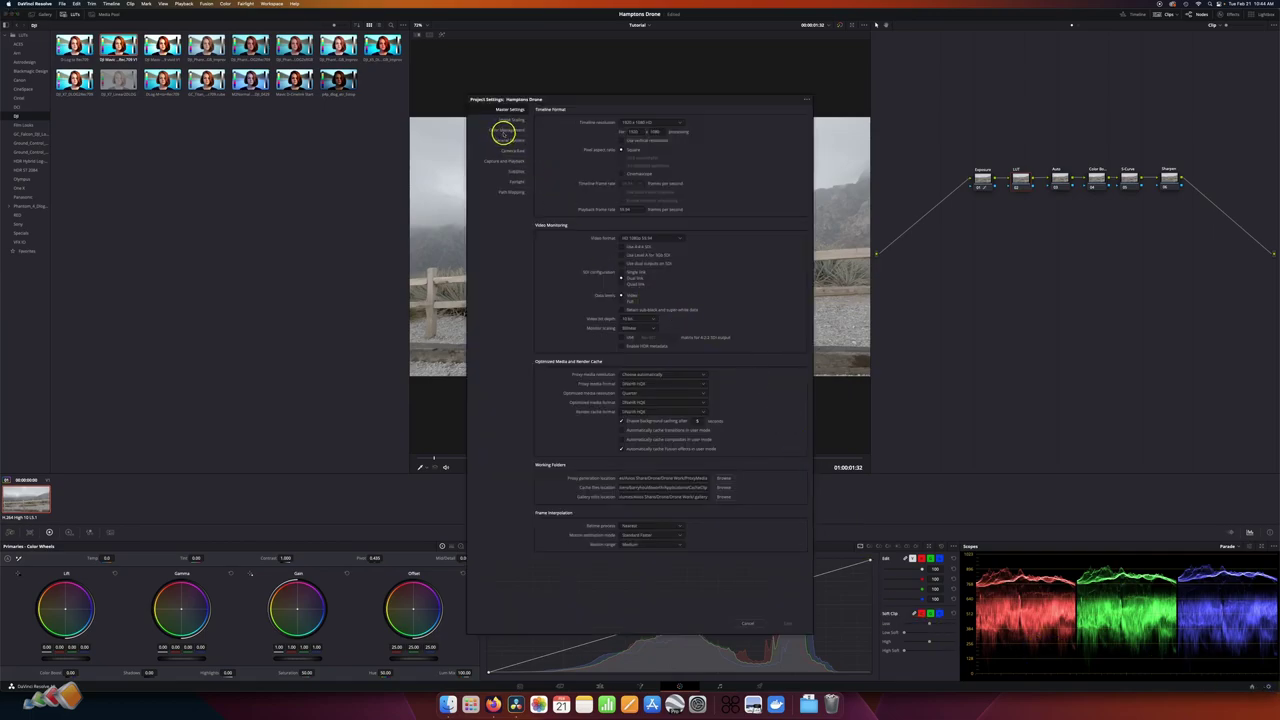
Step: In Color Management, check the LUT folder, update the LUT lists, and save the settings
click(506, 131)
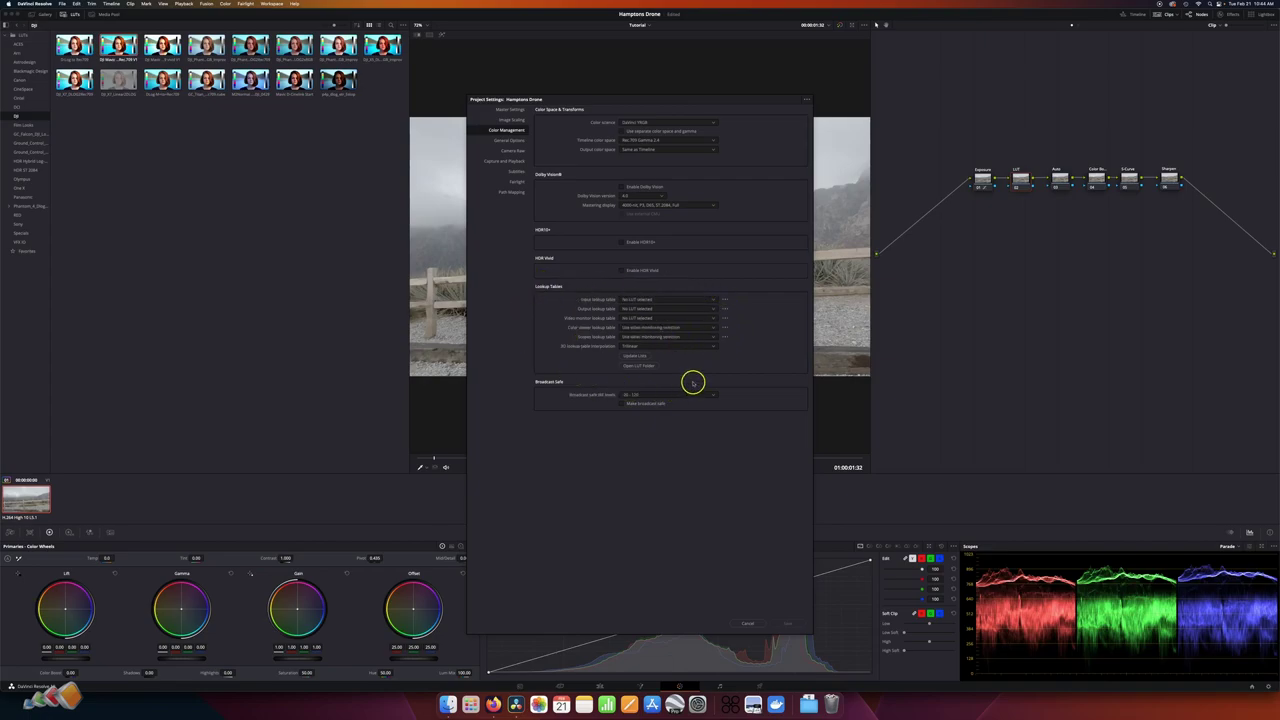
click(640, 366)
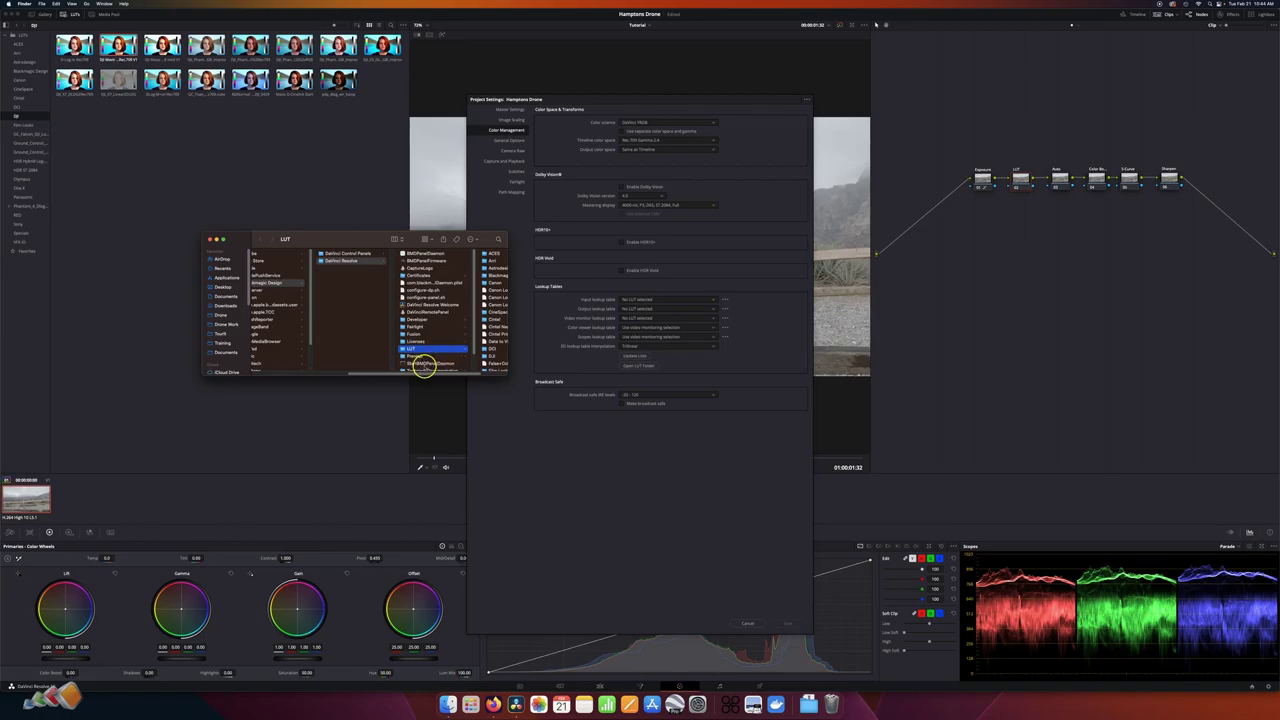
scroll(422, 370, right, 3)
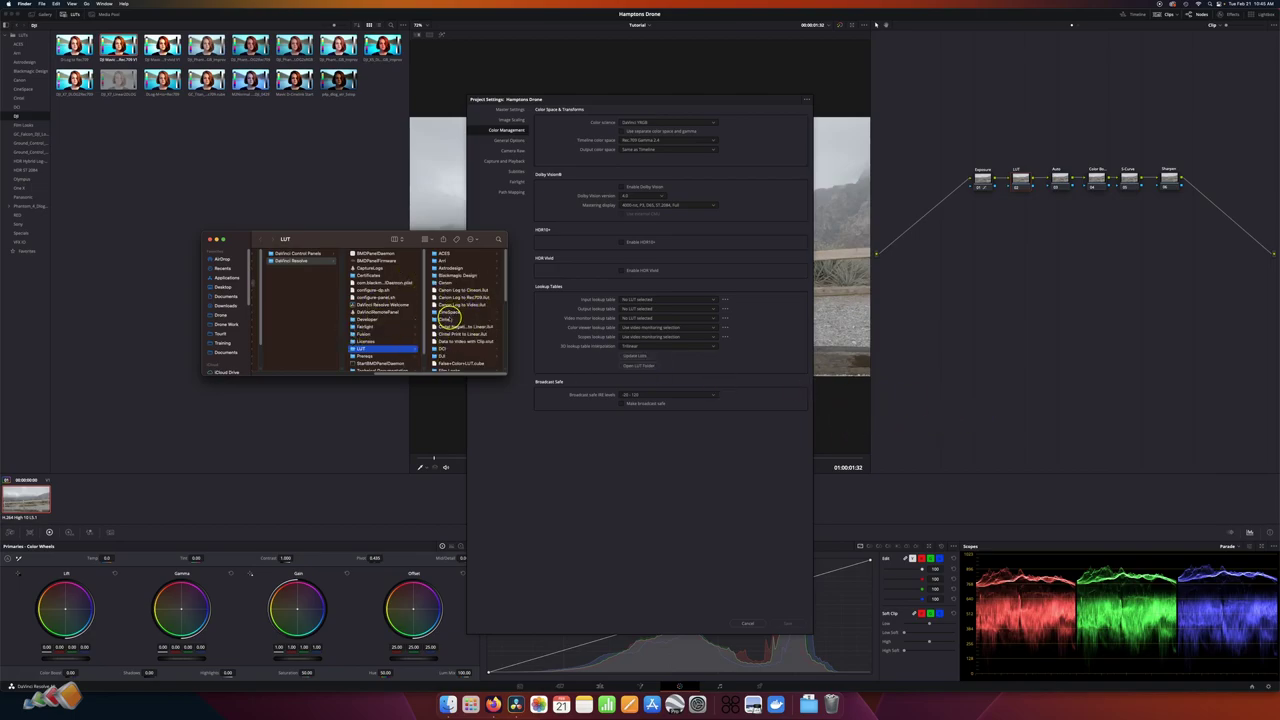
click(209, 239)
click(630, 356)
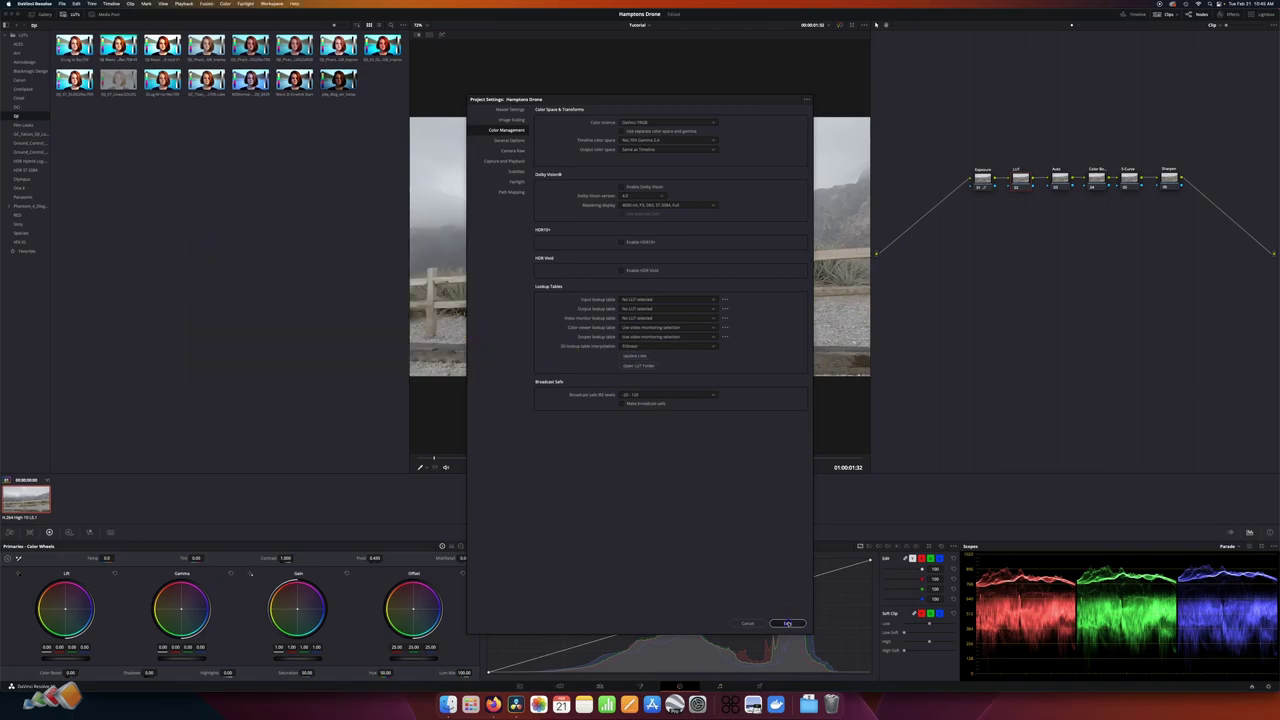
click(787, 623)
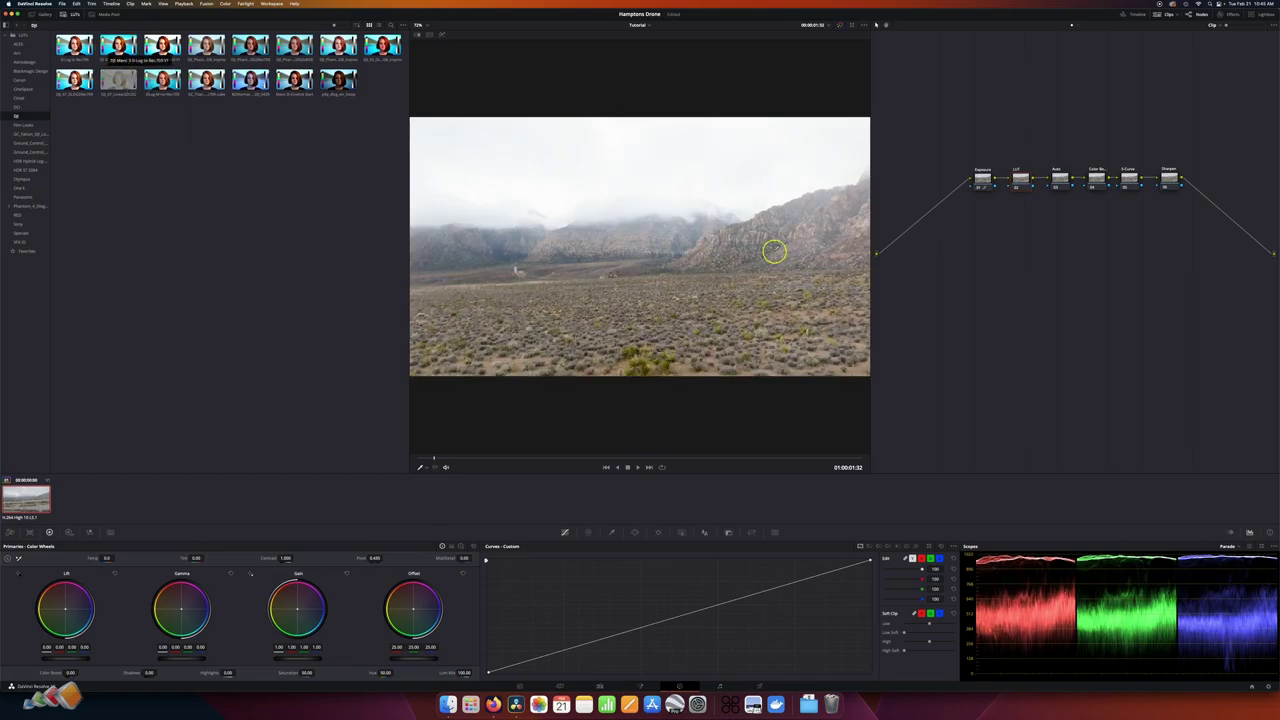
Step: Toggle the Sharpen node off and back on, then add a serial node after it
click(1026, 192)
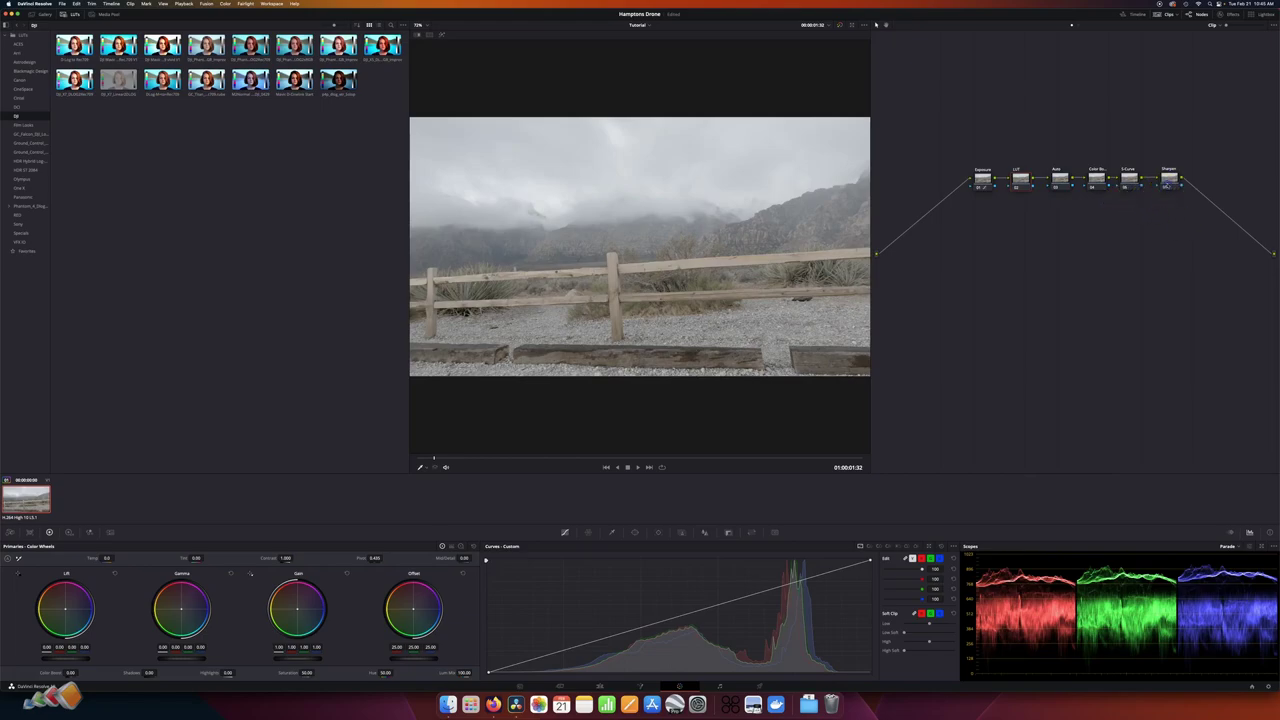
click(1167, 185)
click(1167, 185)
key(alt+s)
Step: Delete node 07, then dismiss the LUT node's Add Node menu without adding anything
right_click(1205, 183)
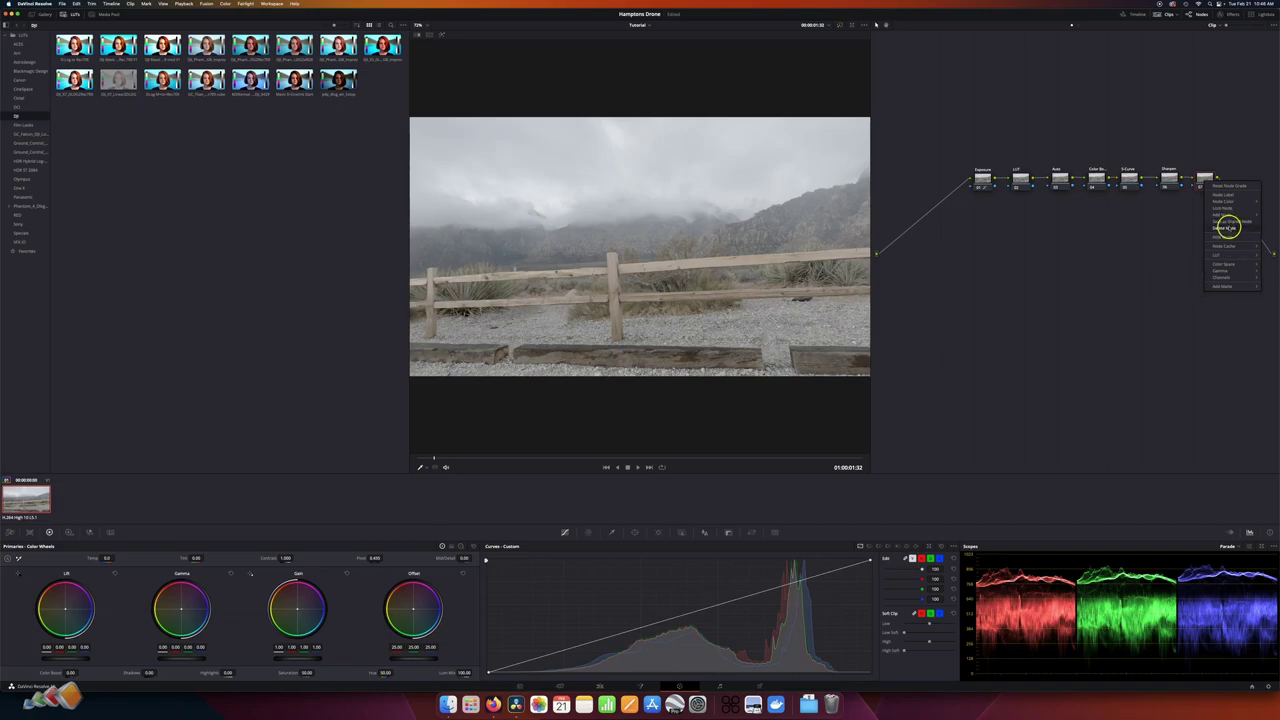
click(1228, 227)
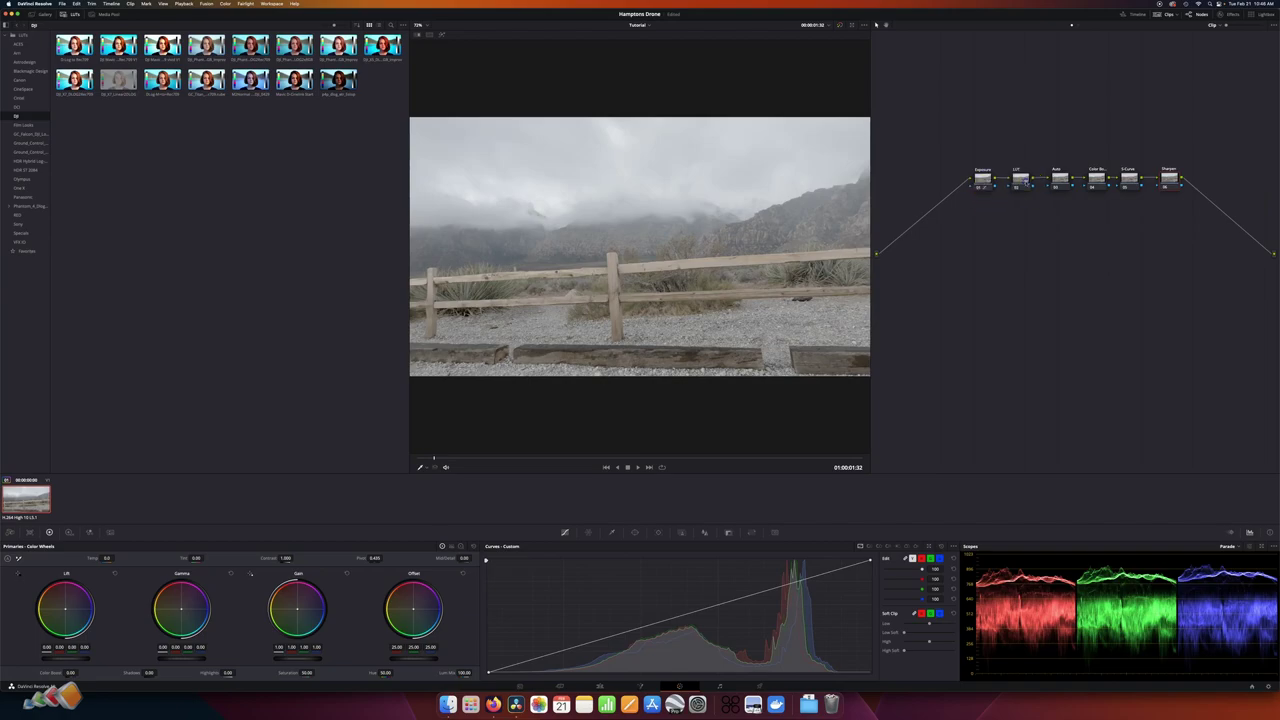
right_click(1022, 183)
mouse_move(1030, 203)
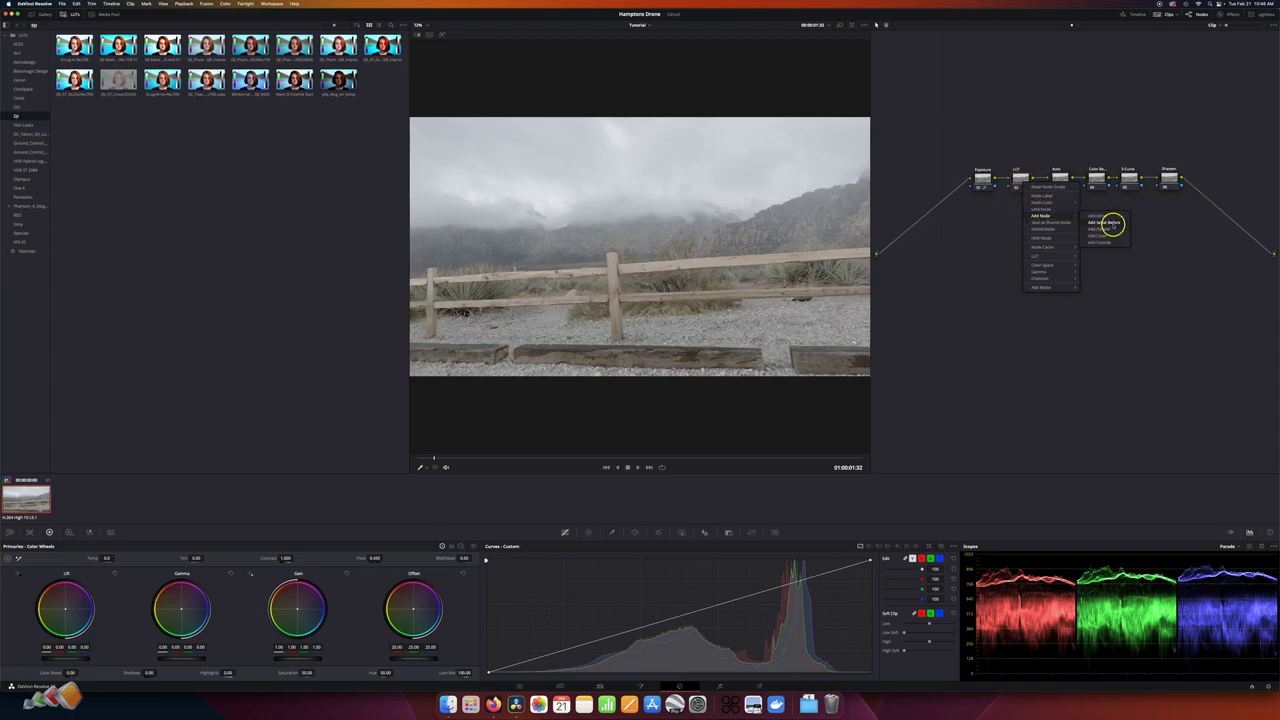
click(1128, 286)
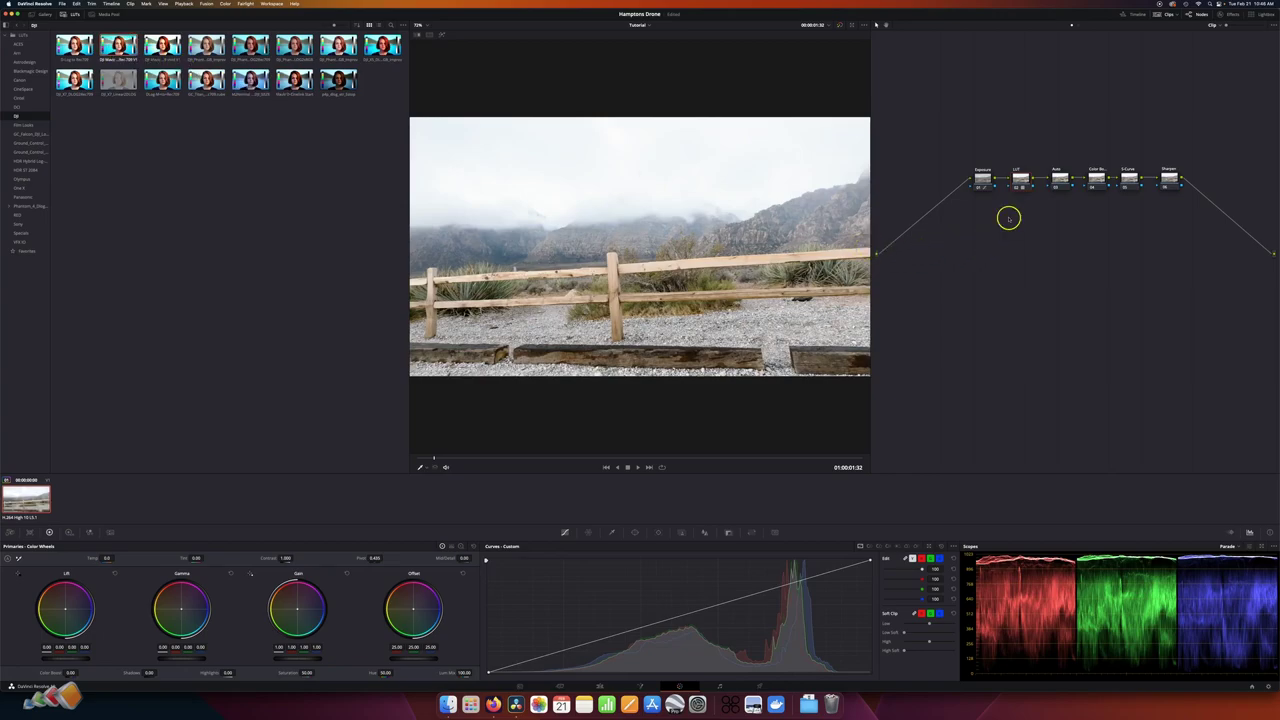
Step: Switch the LUT node off to compare the clip, then turn it back on
click(985, 184)
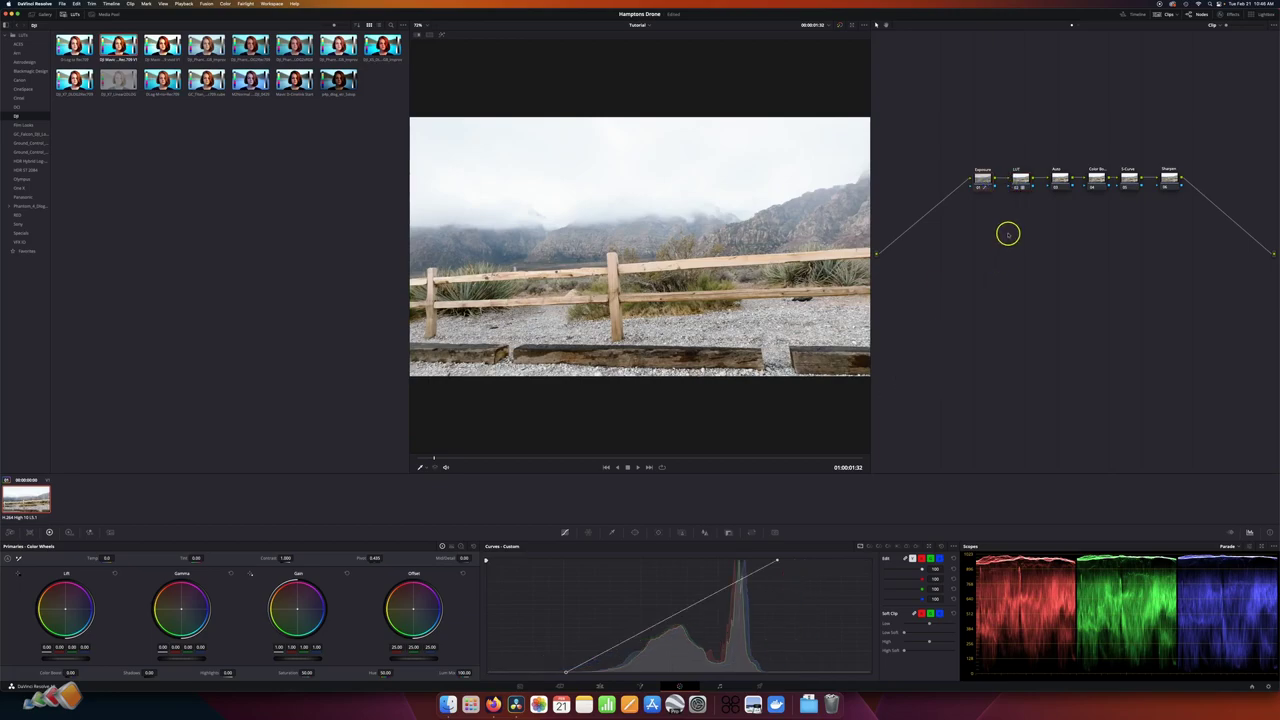
click(1019, 184)
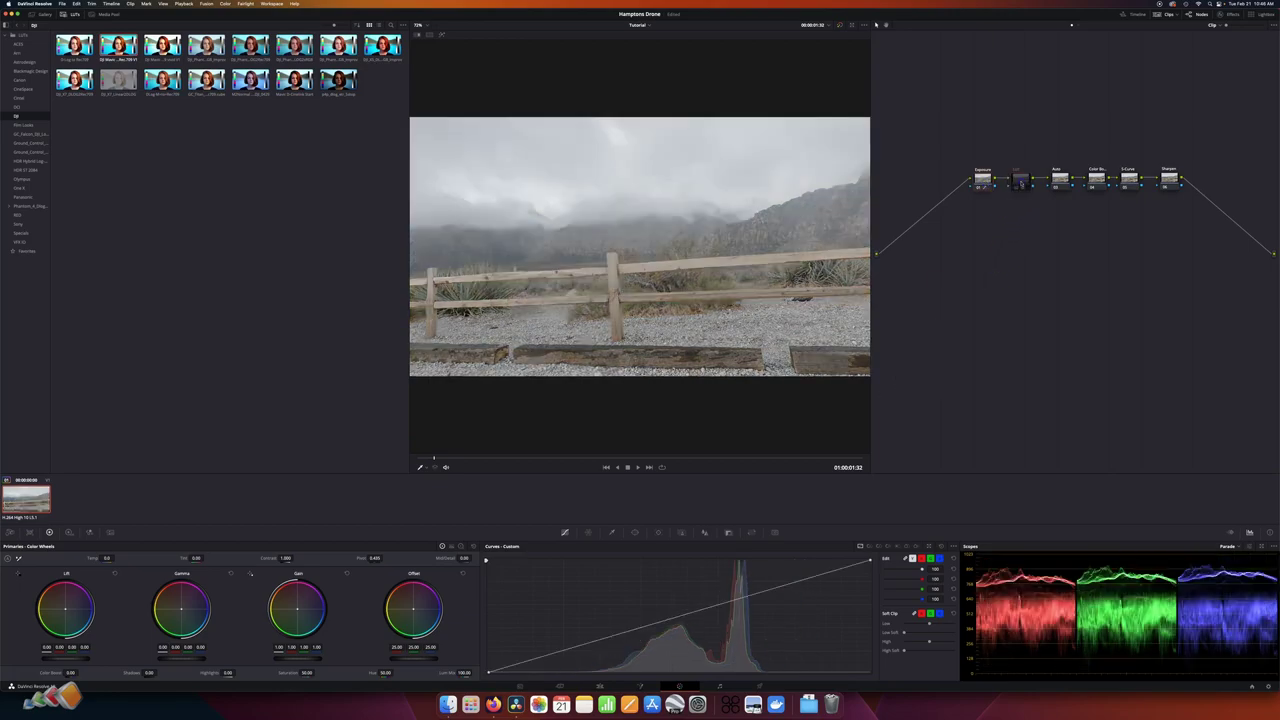
click(1019, 180)
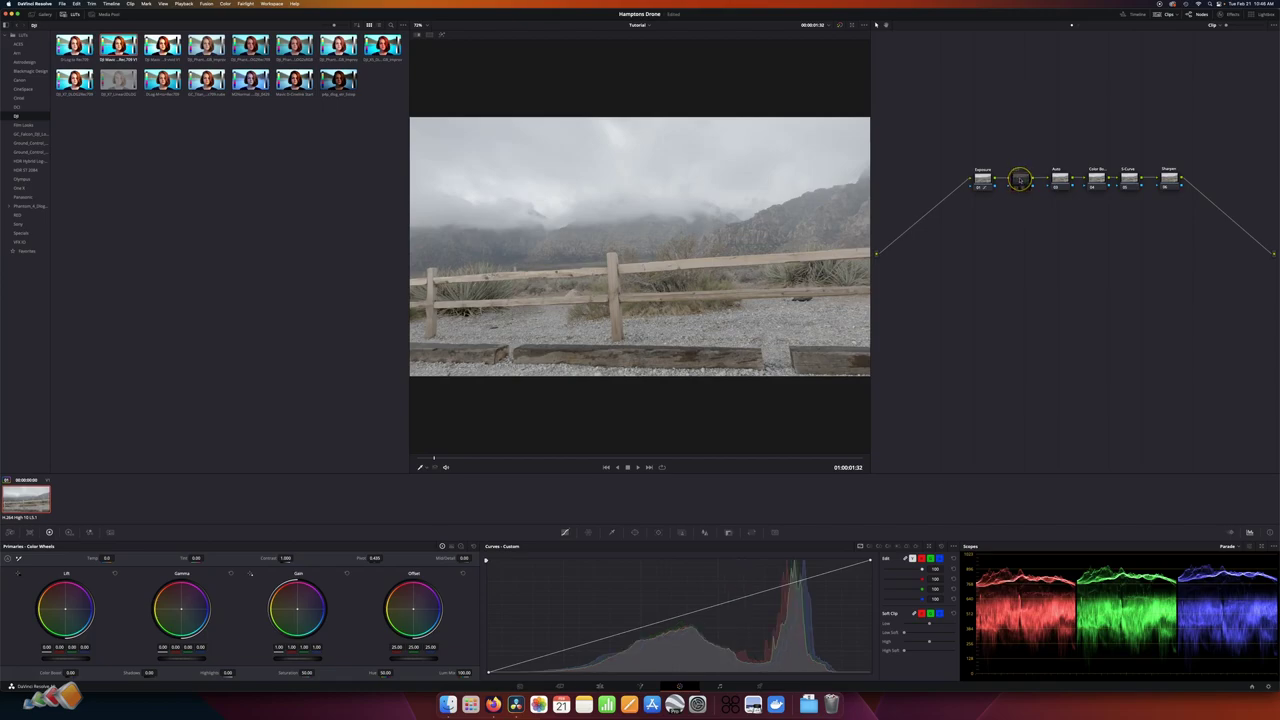
click(1020, 190)
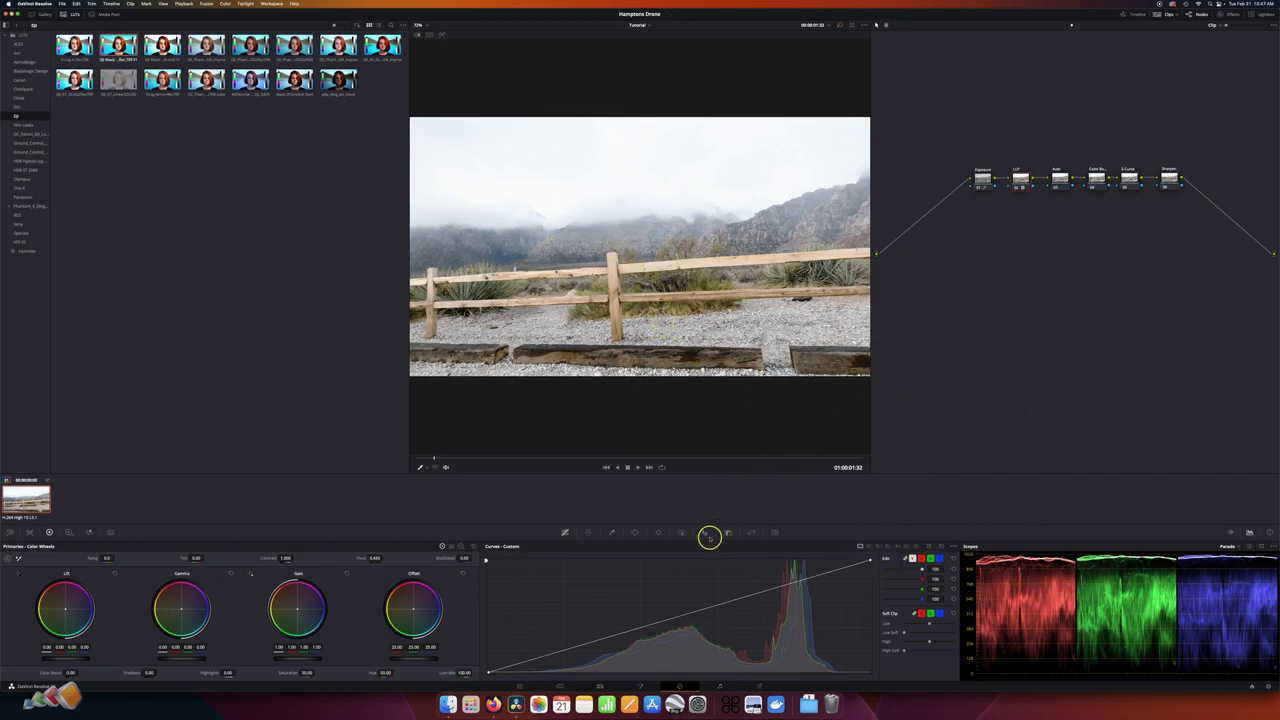
click(984, 180)
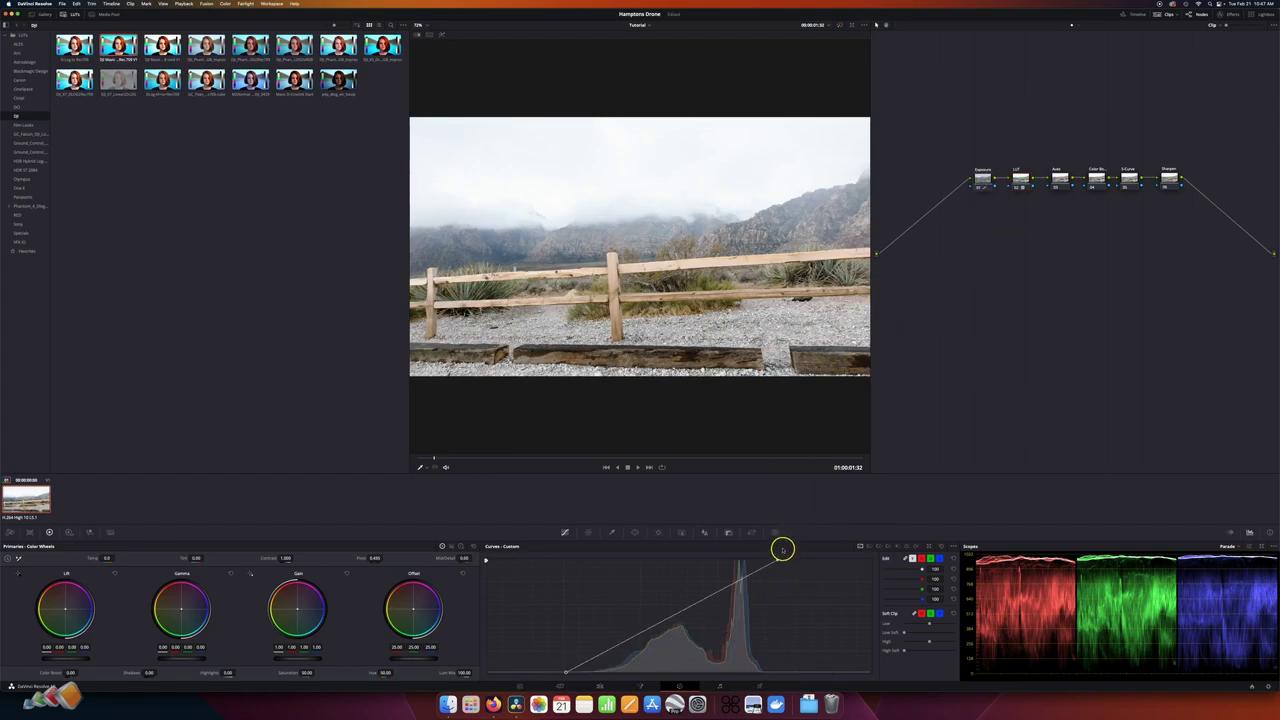
drag(778, 562, 795, 561)
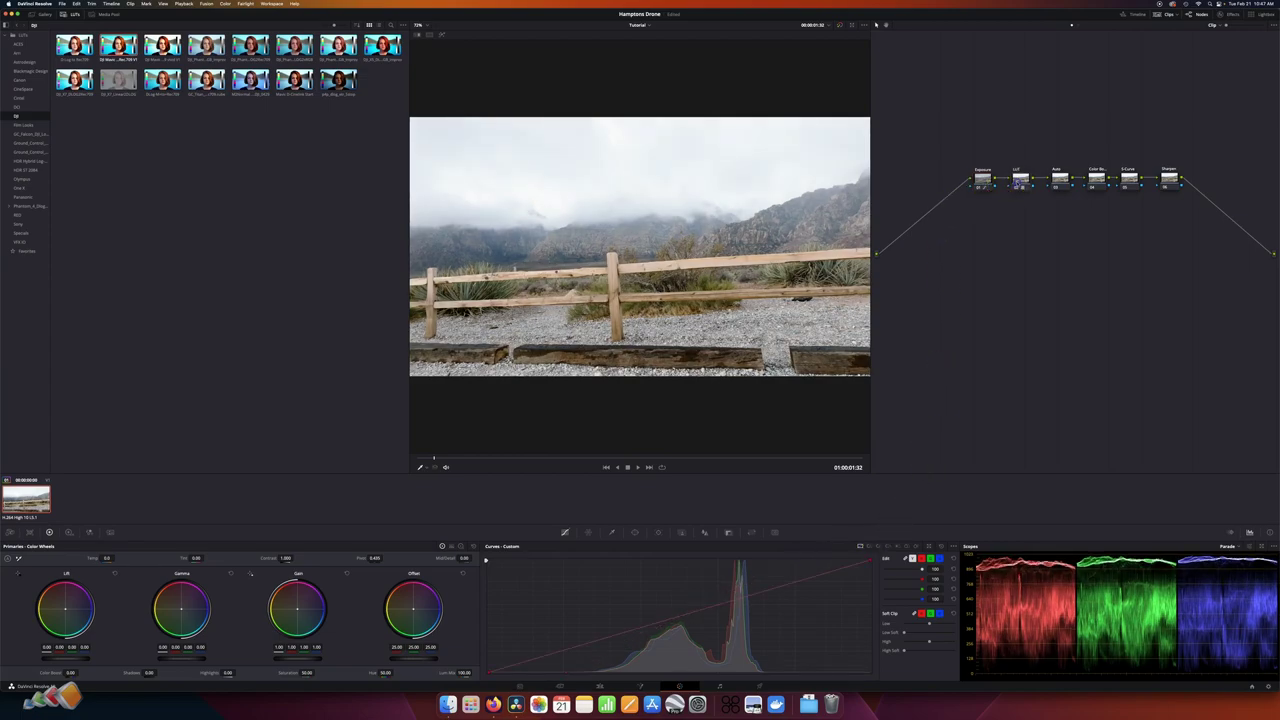
click(986, 186)
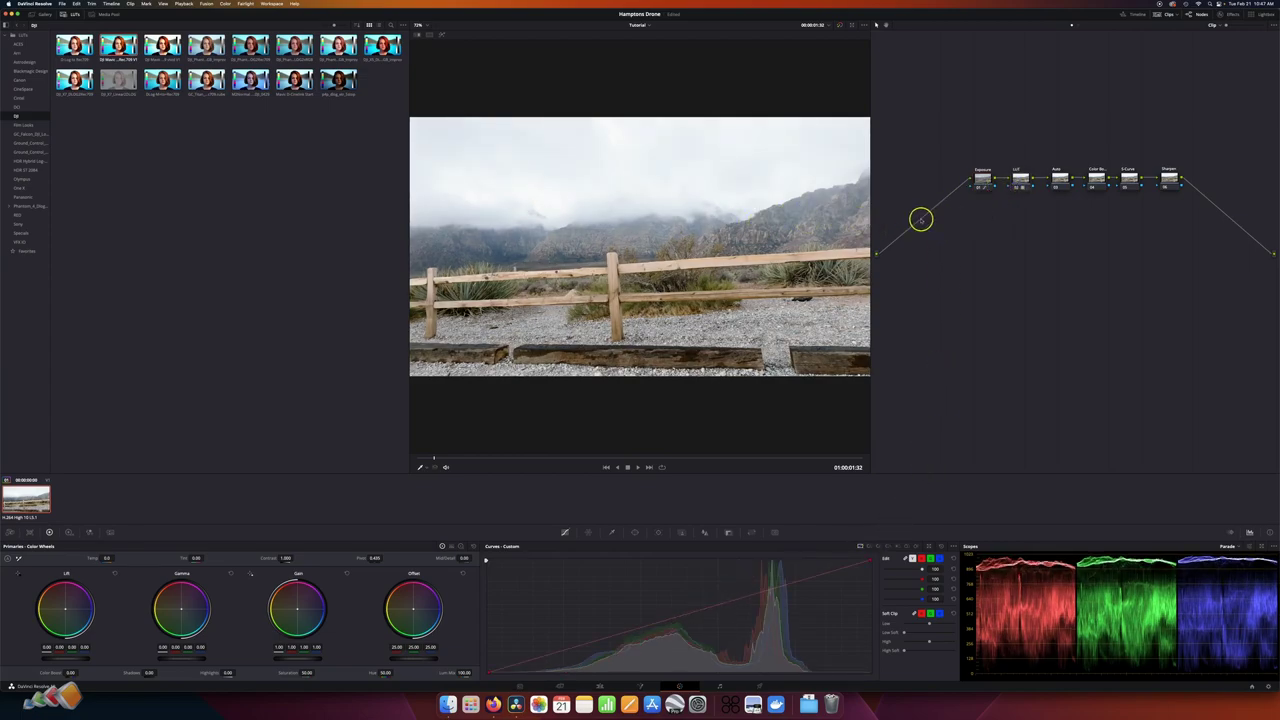
key(shift+d)
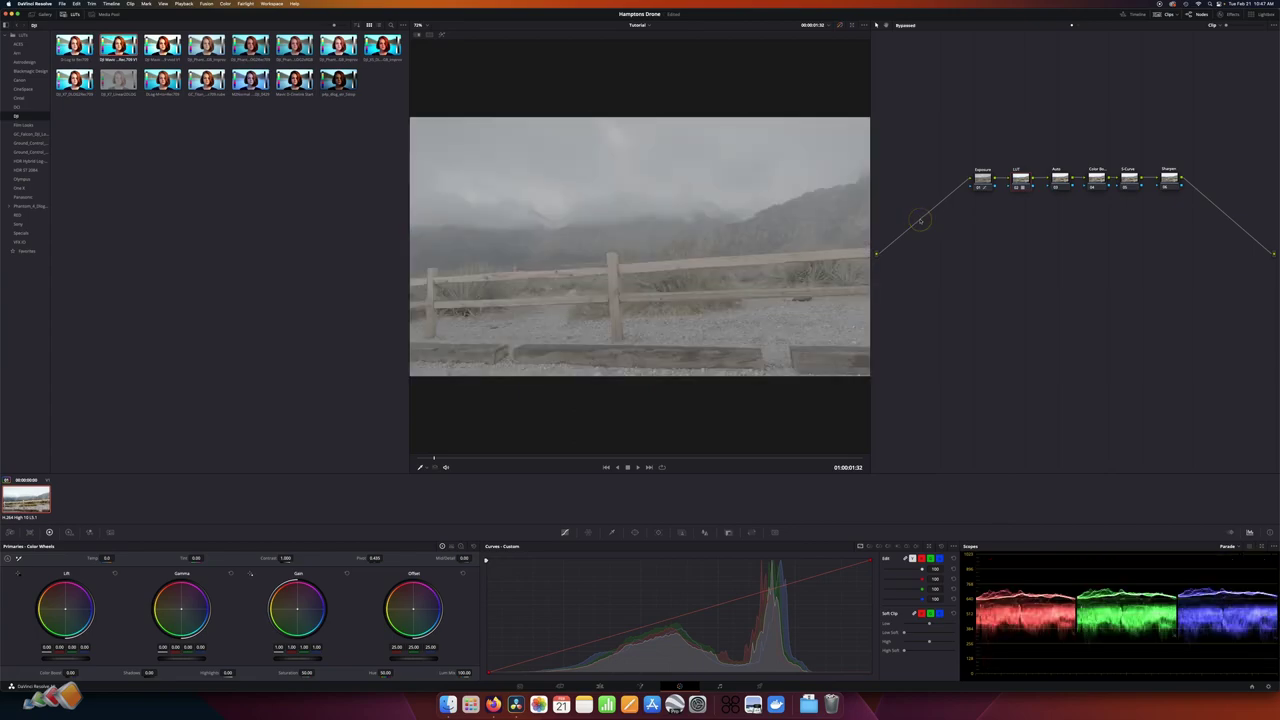
key(shift+d)
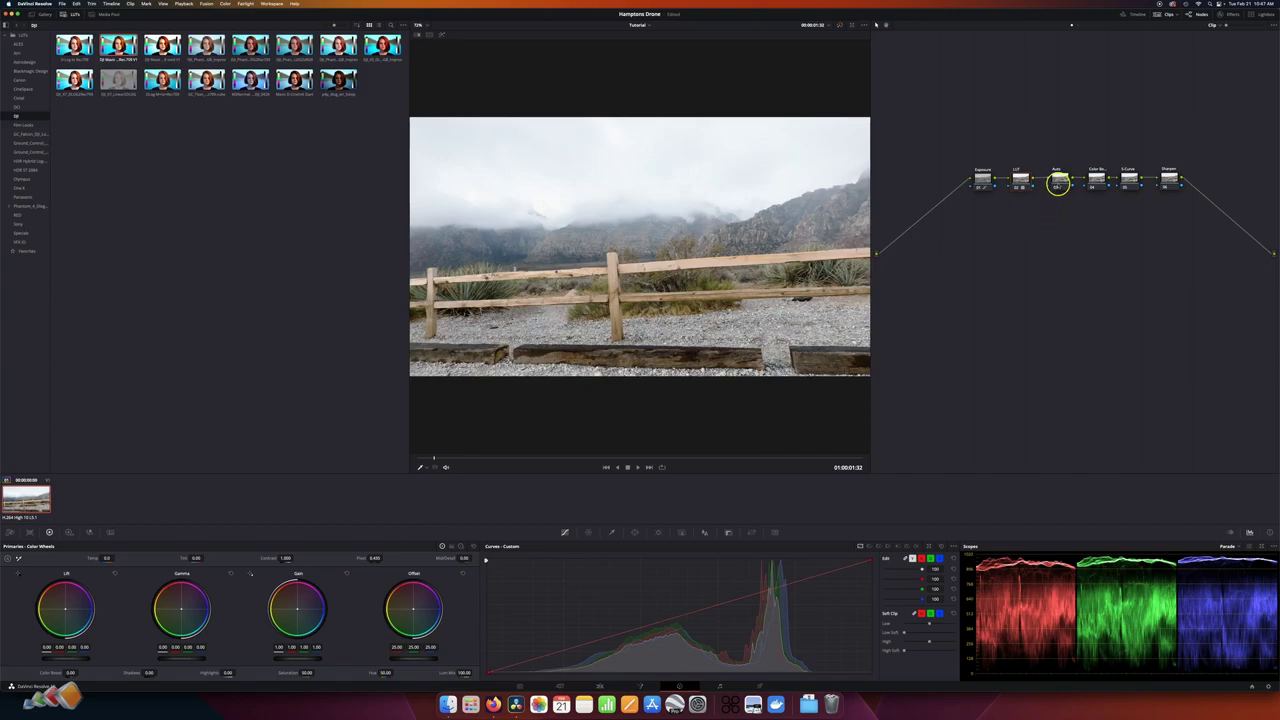
click(1057, 183)
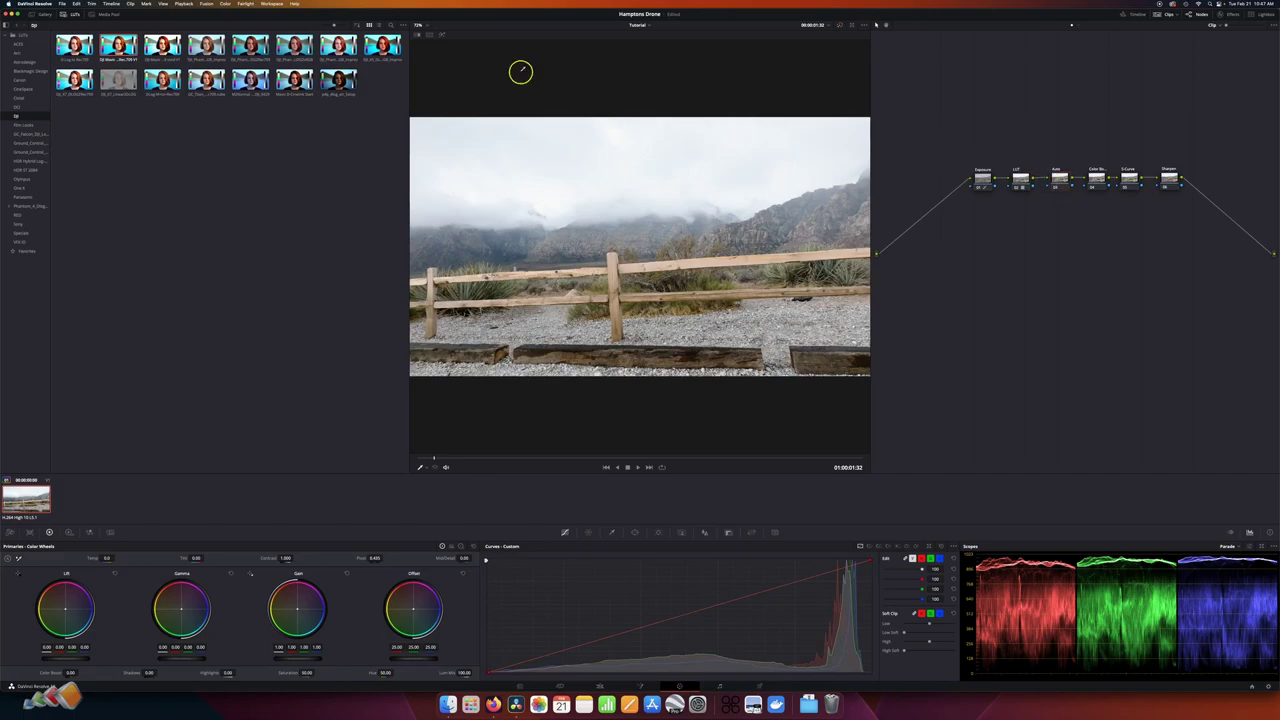
Step: Hide the LUT list, widen the viewer beside the node graph, and play the clip to 01:00:03:16
click(73, 14)
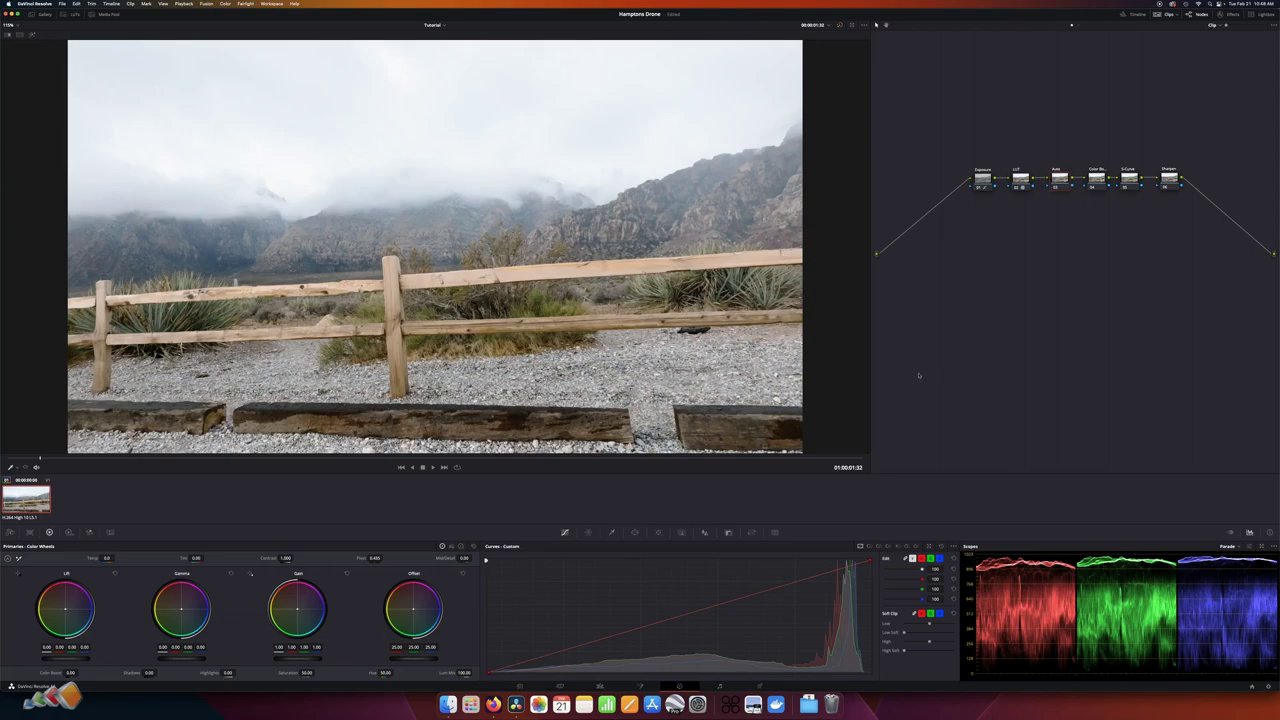
click(870, 380)
drag(869, 380, 895, 380)
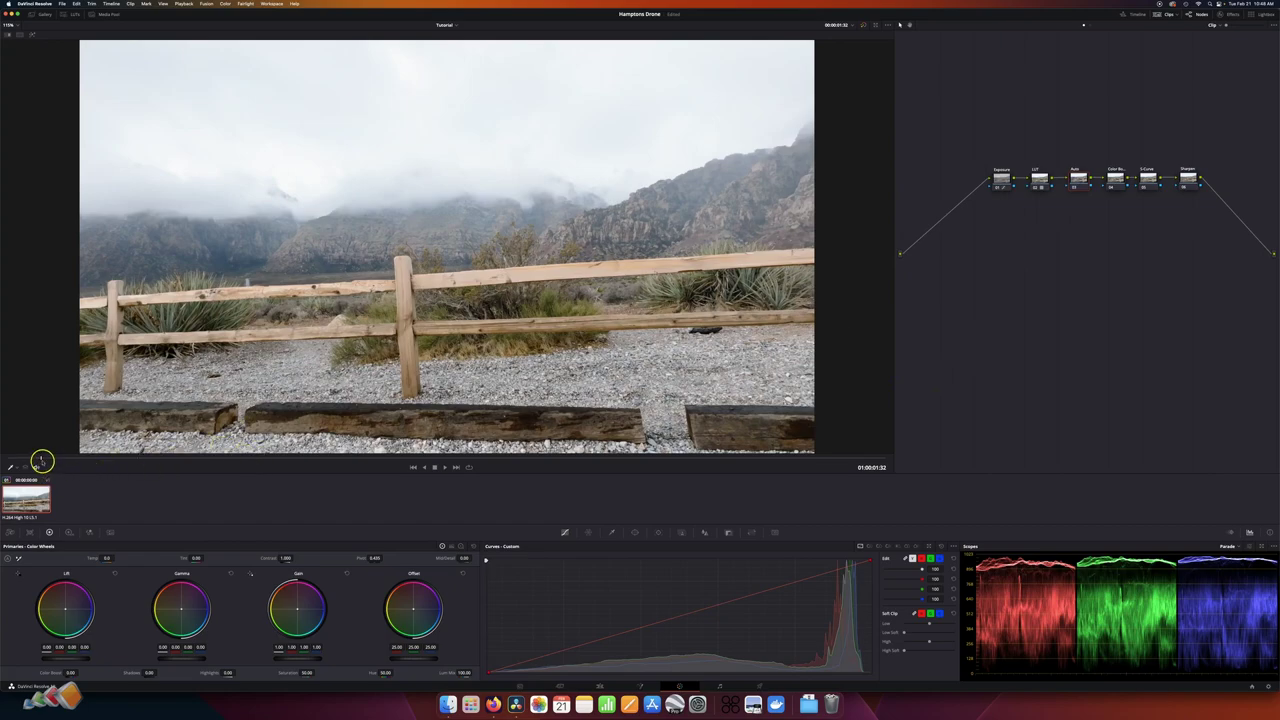
key(space)
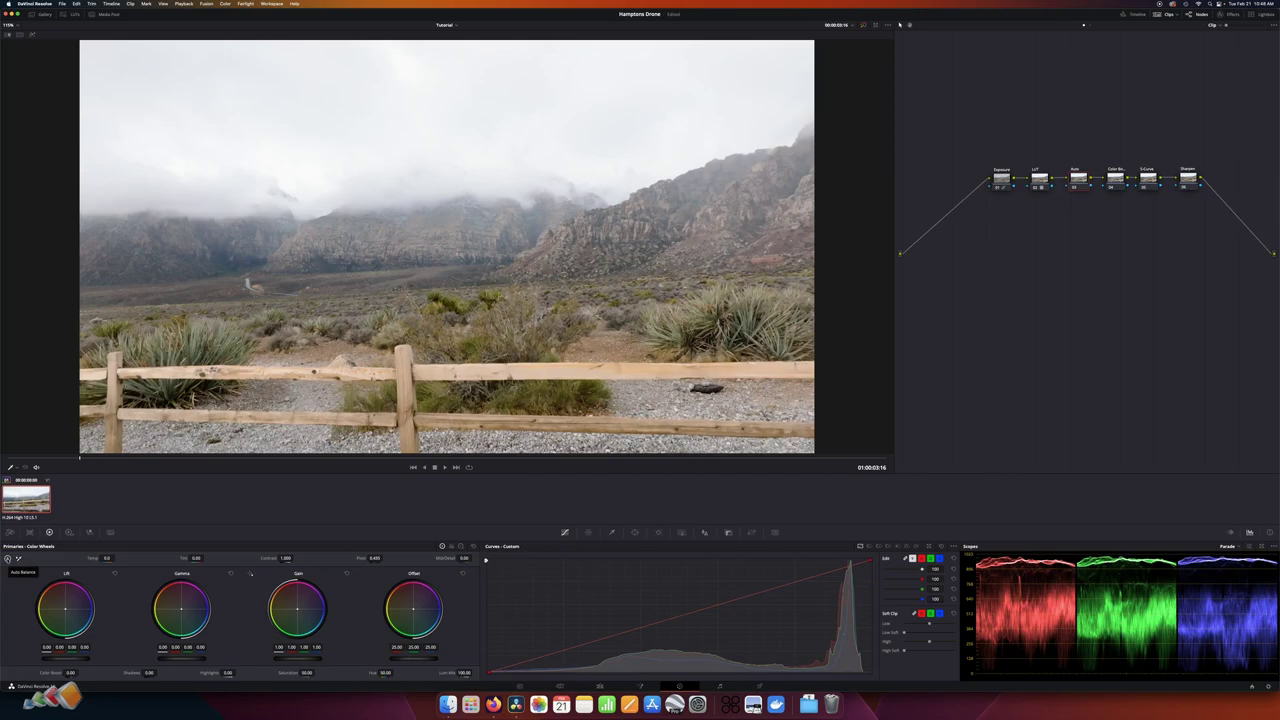
Step: Apply Auto Balance on the Auto node, disable it, then select the Exposure node
click(8, 558)
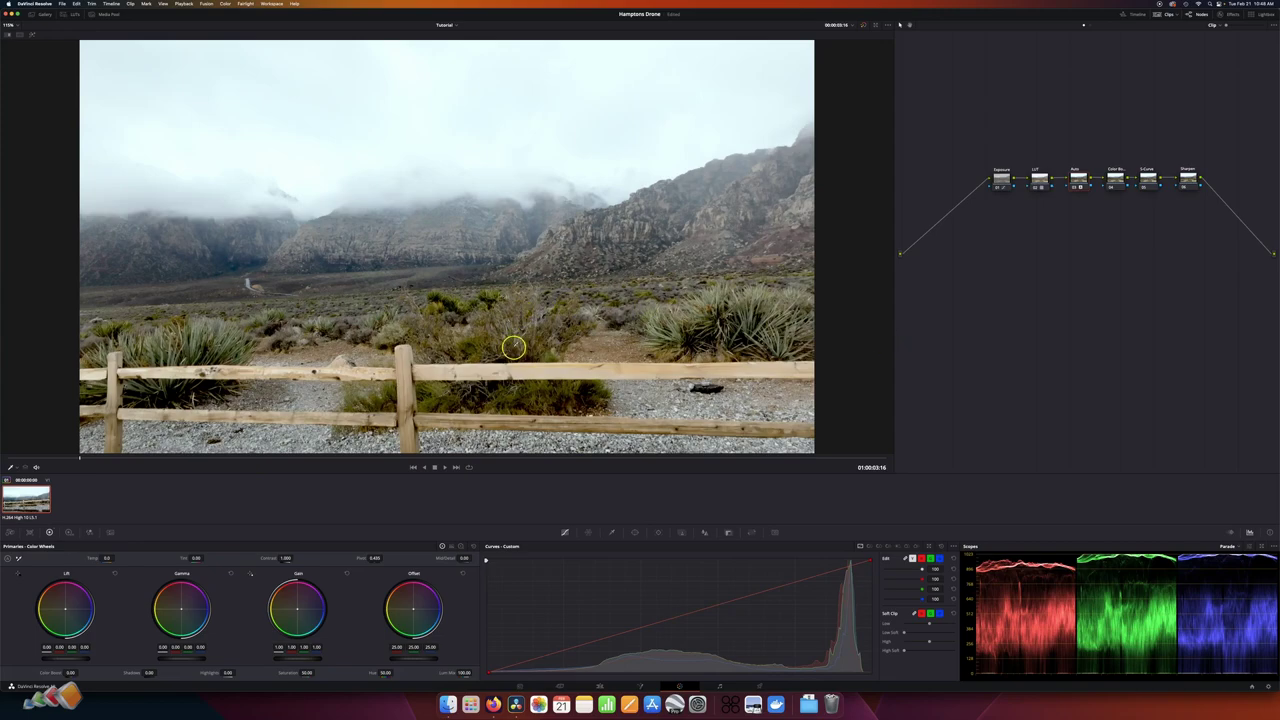
key(super+d)
key(super+d)
click(1003, 179)
Step: Nudge the curve's white and black points, then toggle the Auto node off and on to compare
mouse_move(800, 571)
mouse_down()
mouse_move(794, 560)
mouse_move(808, 561)
mouse_up()
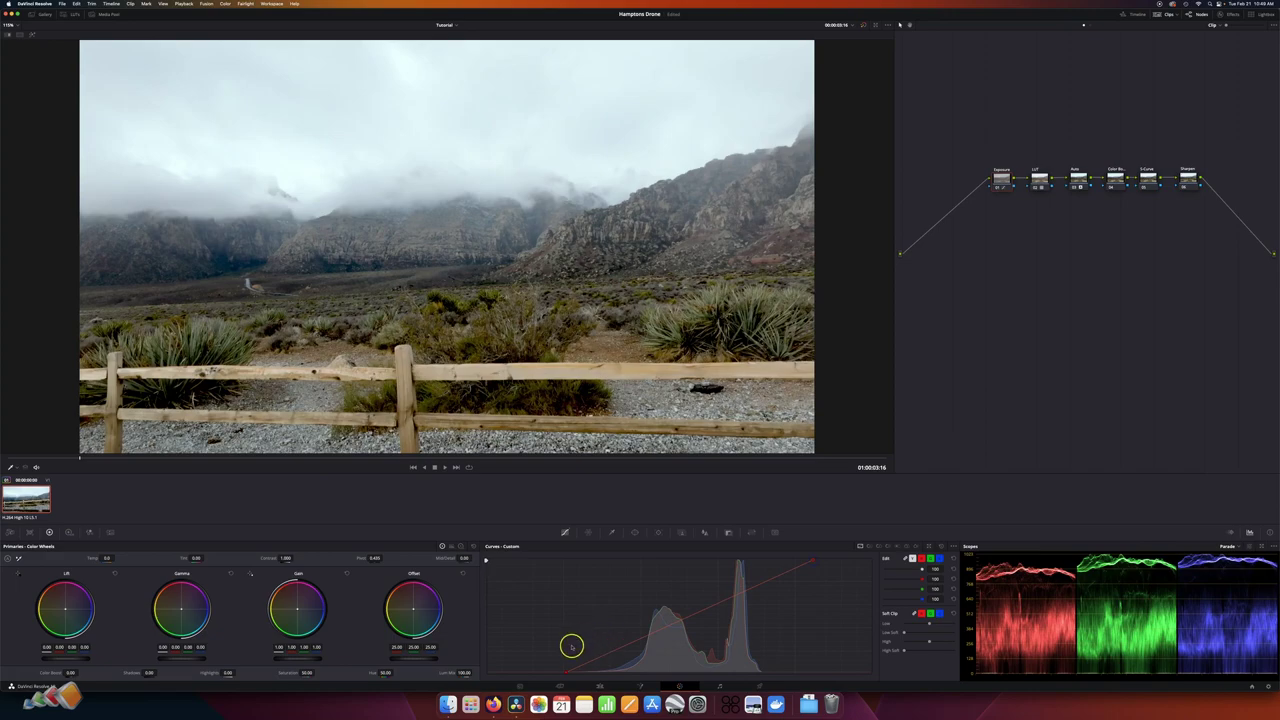
drag(566, 671, 563, 673)
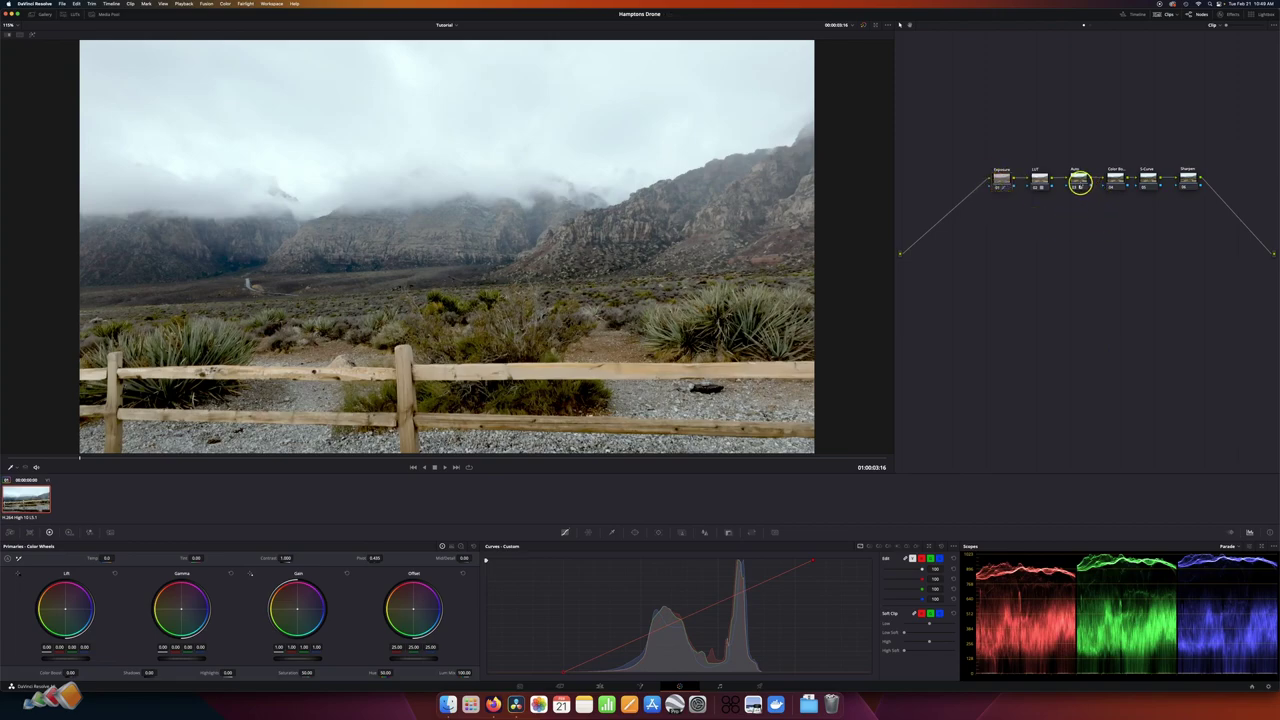
click(1079, 183)
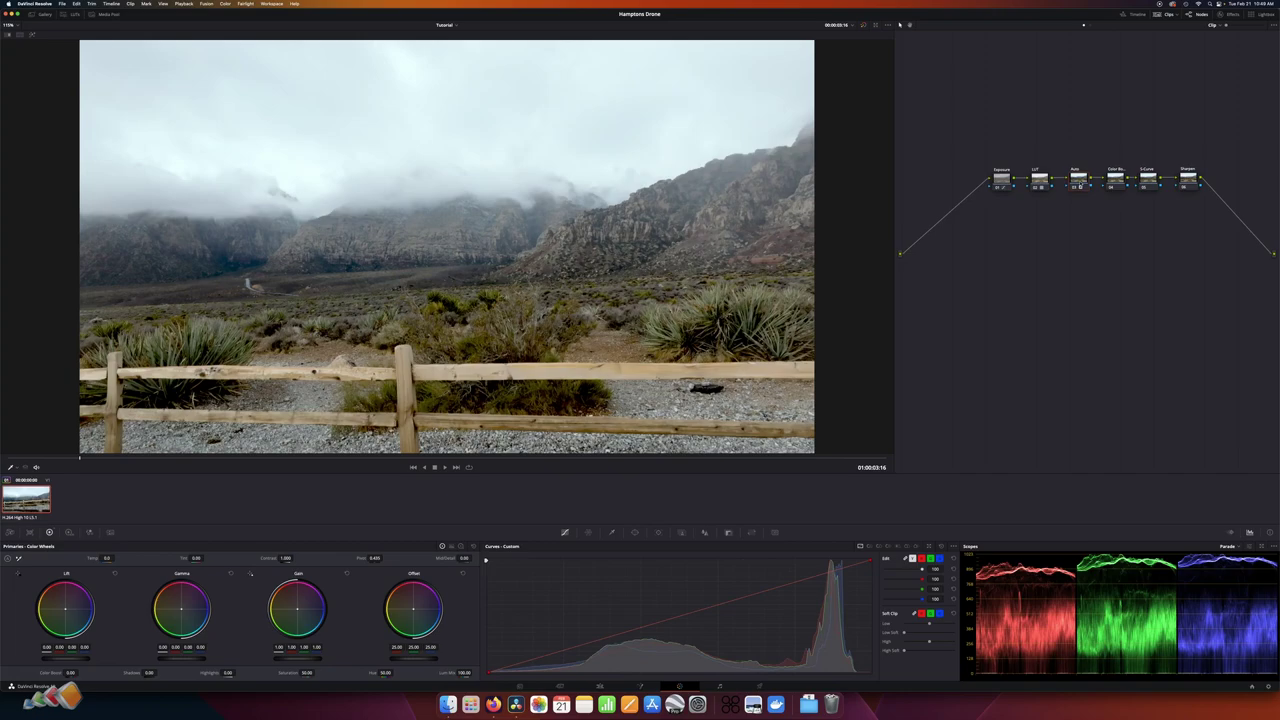
click(1085, 234)
key(shift+d)
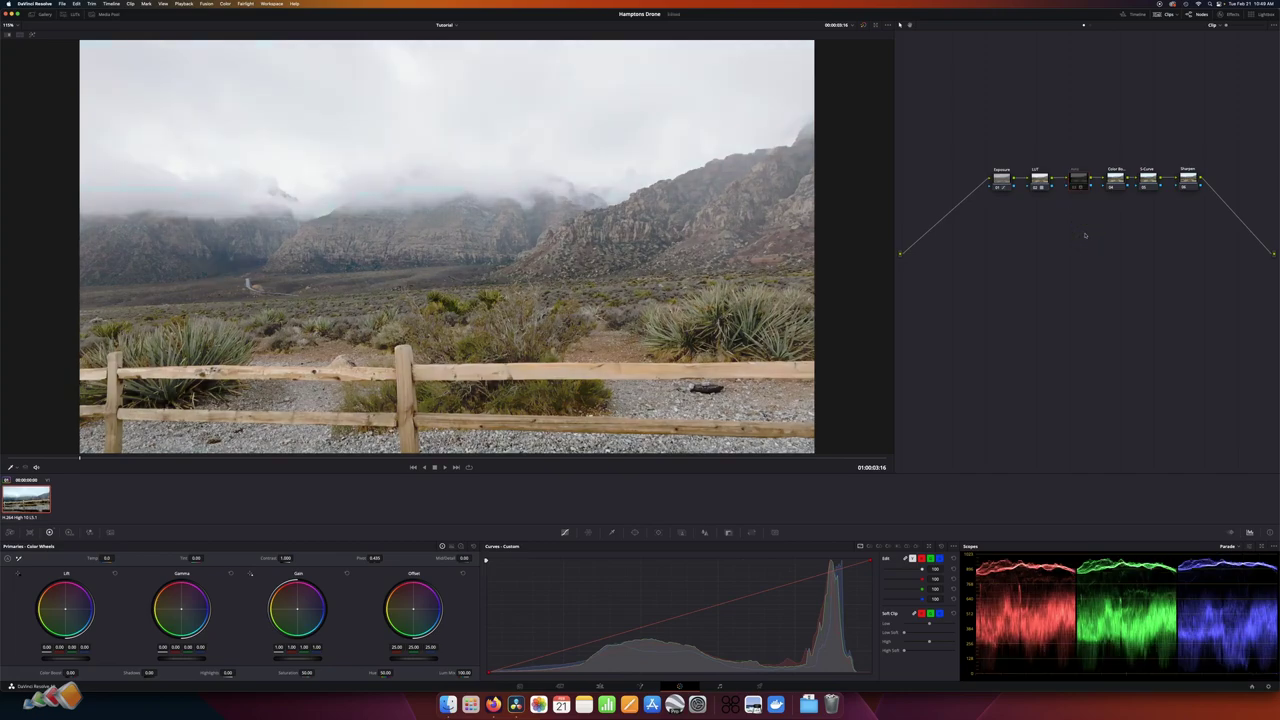
key(shift+d)
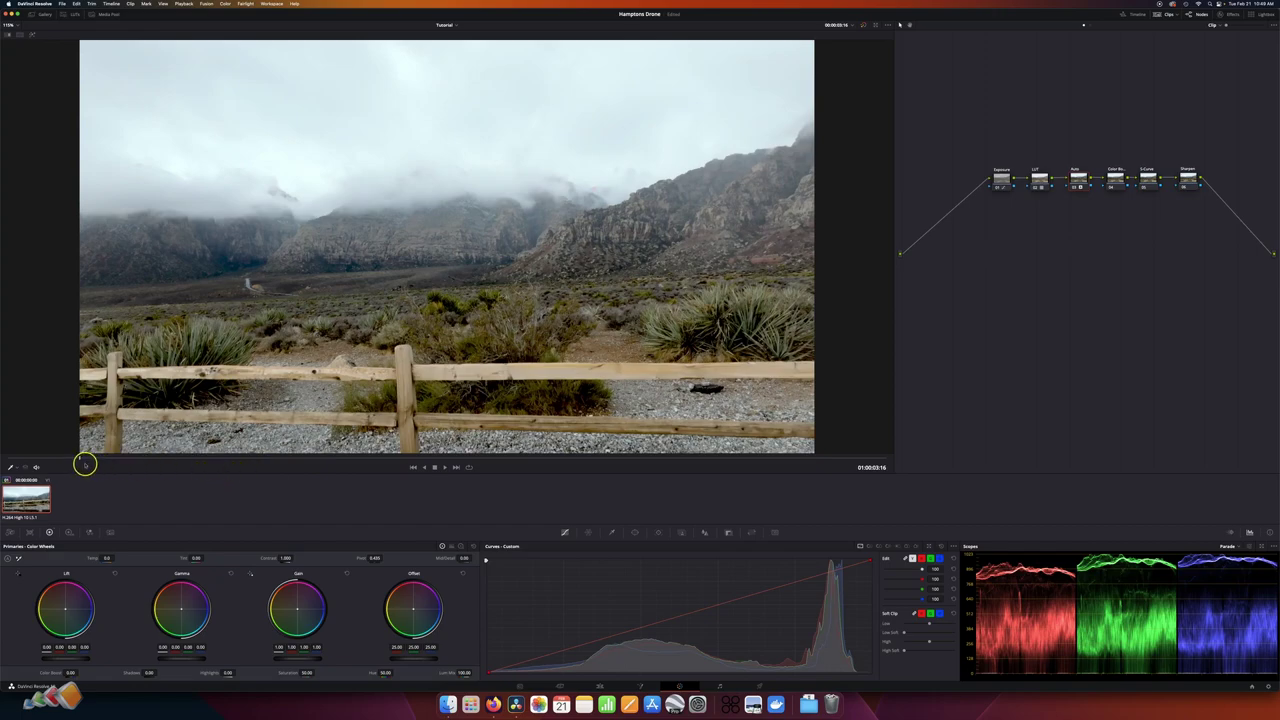
Step: Scrub to 01:00:12:08 and back to the fence frame, then select the Color Boost node
drag(127, 460, 278, 461)
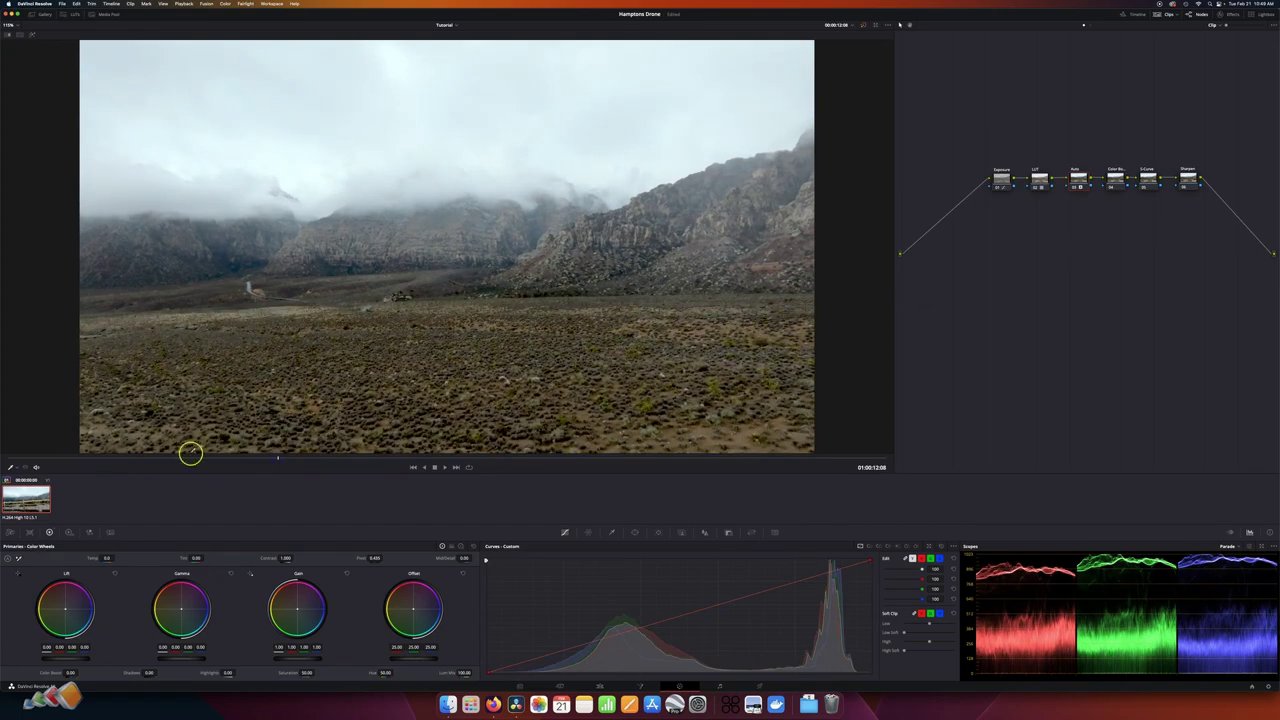
click(8, 558)
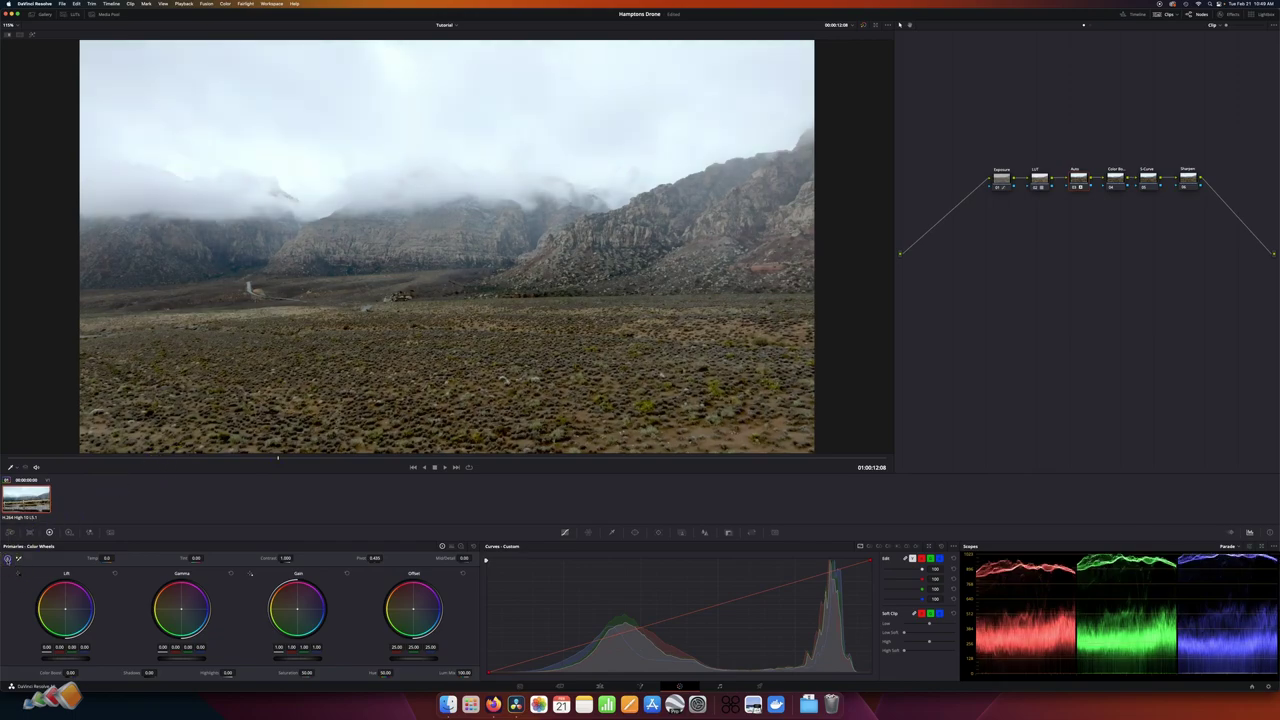
drag(278, 460, 78, 461)
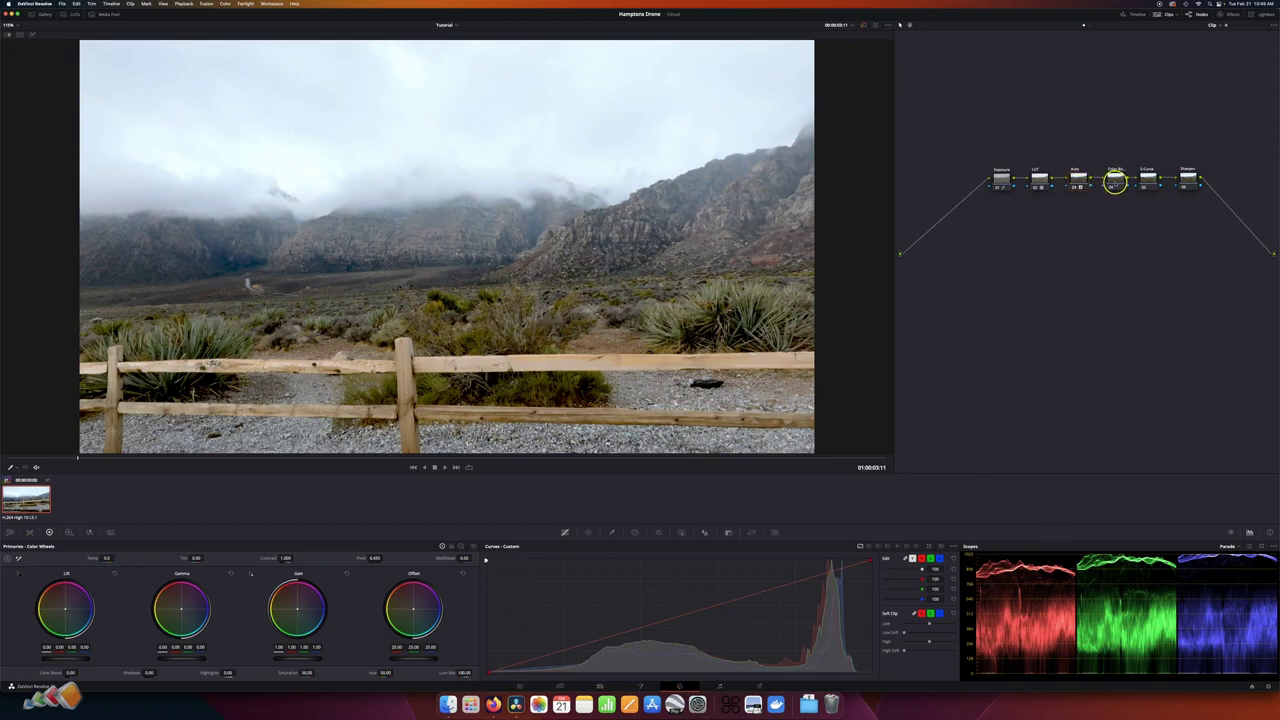
click(1112, 184)
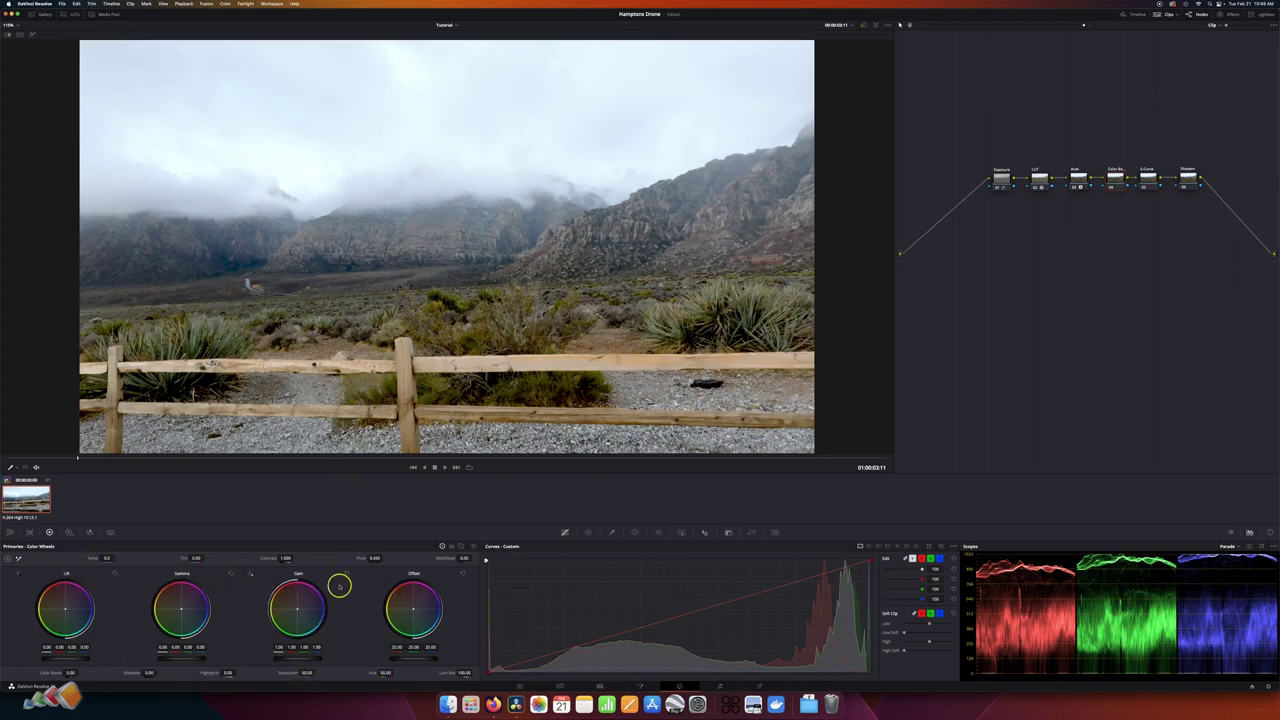
Step: Raise saturation and push Color Boost up on the Color Boost node for richer colour
drag(308, 673, 316, 673)
drag(71, 674, 88, 673)
click(71, 673)
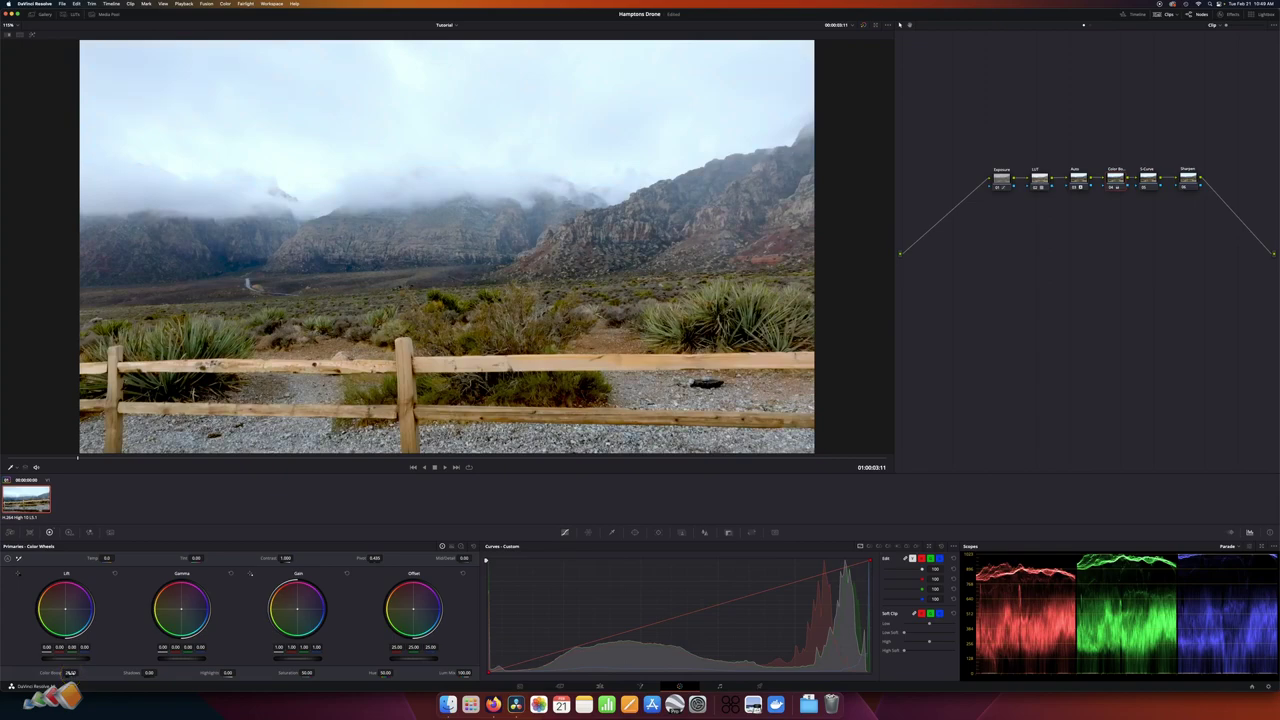
drag(71, 673, 172, 562)
mouse_move(69, 673)
mouse_down()
mouse_move(128, 668)
mouse_move(72, 673)
mouse_up()
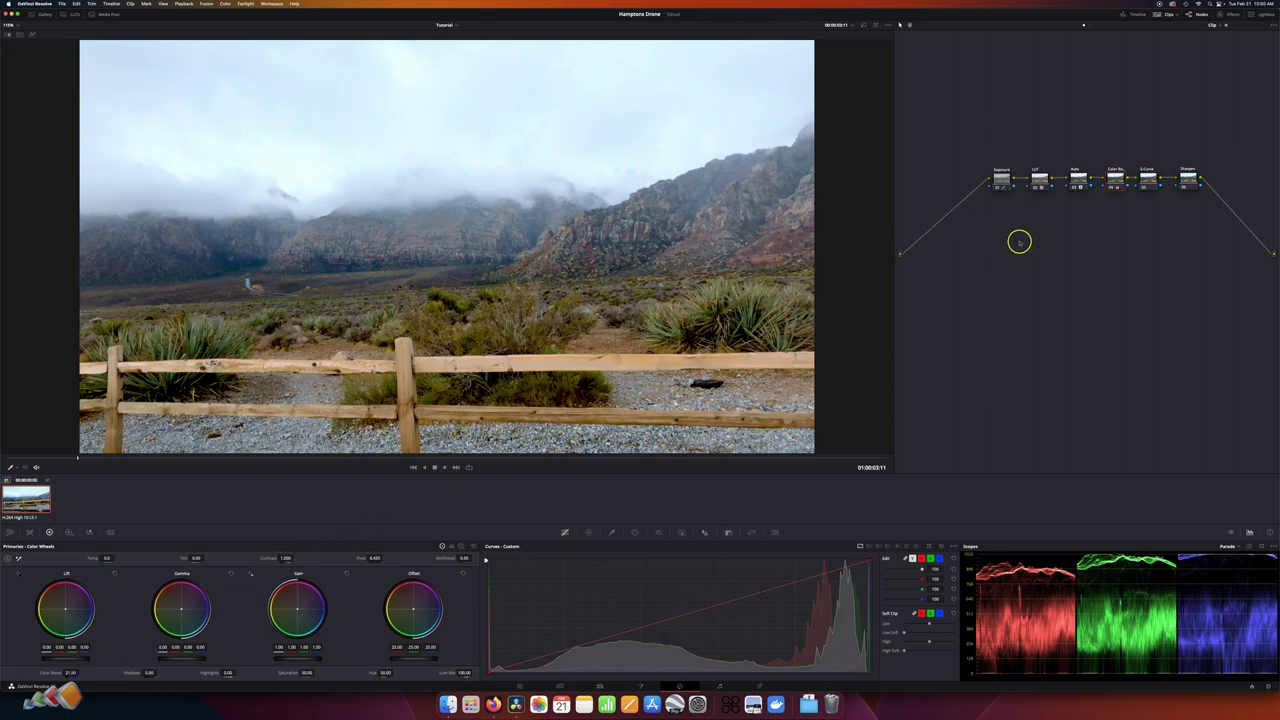
Step: Set Color Boost to exactly 25 and toggle the node off and on to compare
key(super+d)
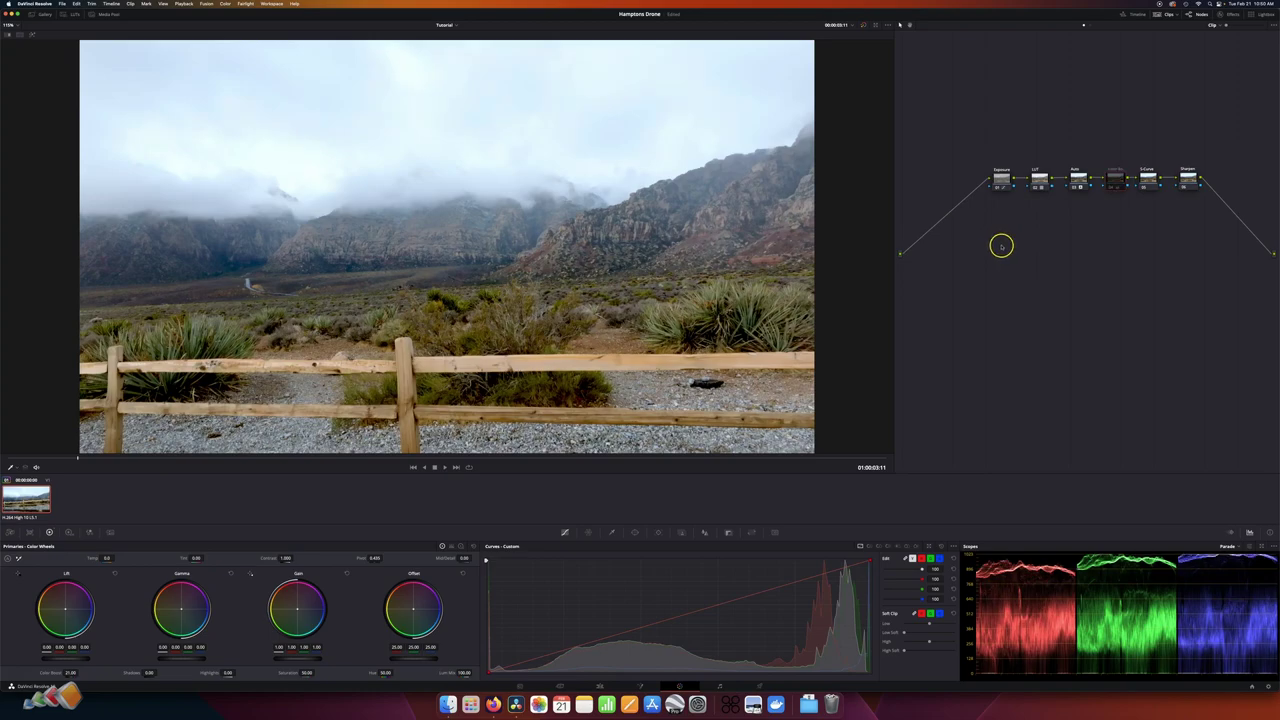
key(super+d)
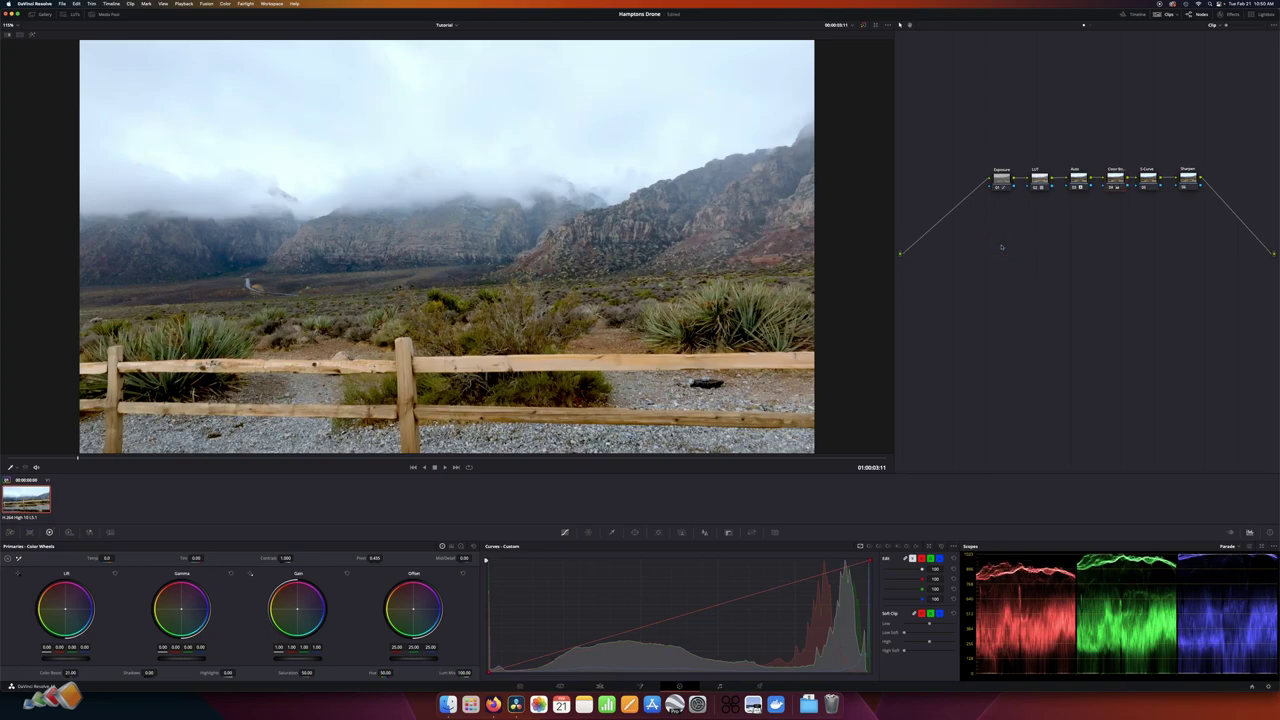
key(super+d)
key(super+d)
double_click(70, 673)
text(25)
key(Return)
key(super+d)
key(super+d)
key(super+d)
key(super+d)
click(1148, 181)
key(super+d)
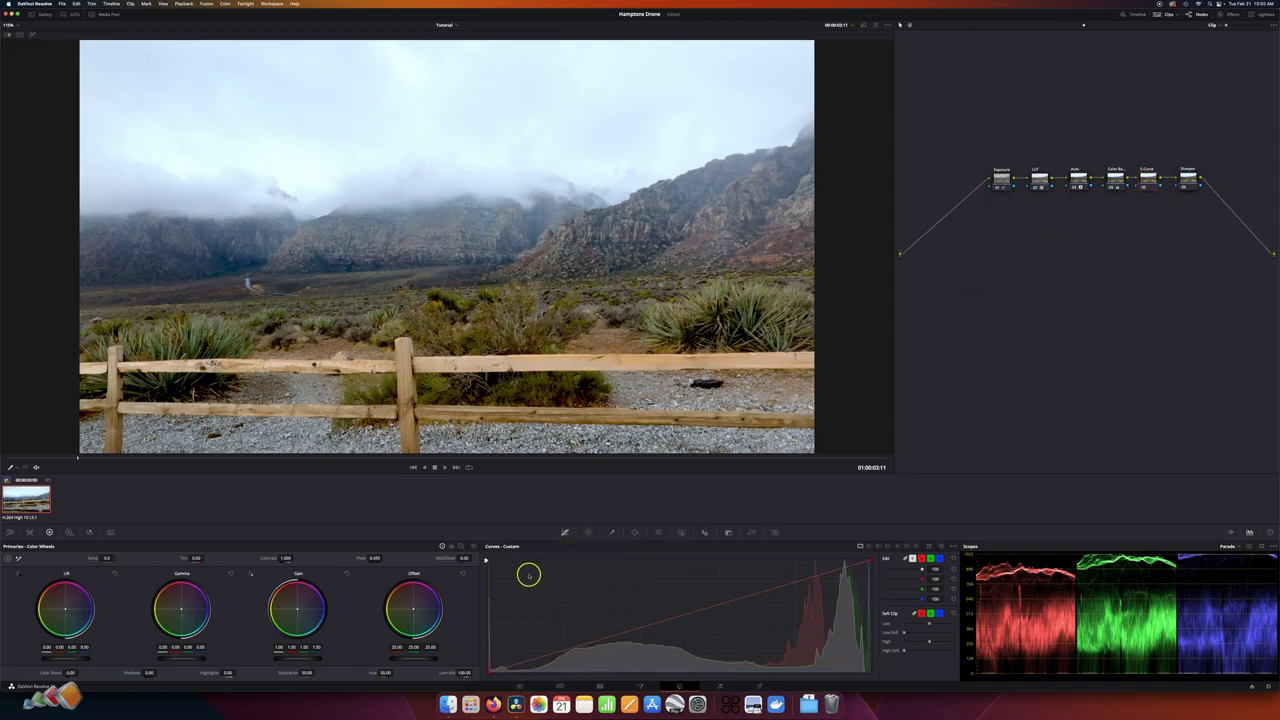
Step: Nudge the S-Curve node's lower shadow control point along the curve
click(789, 583)
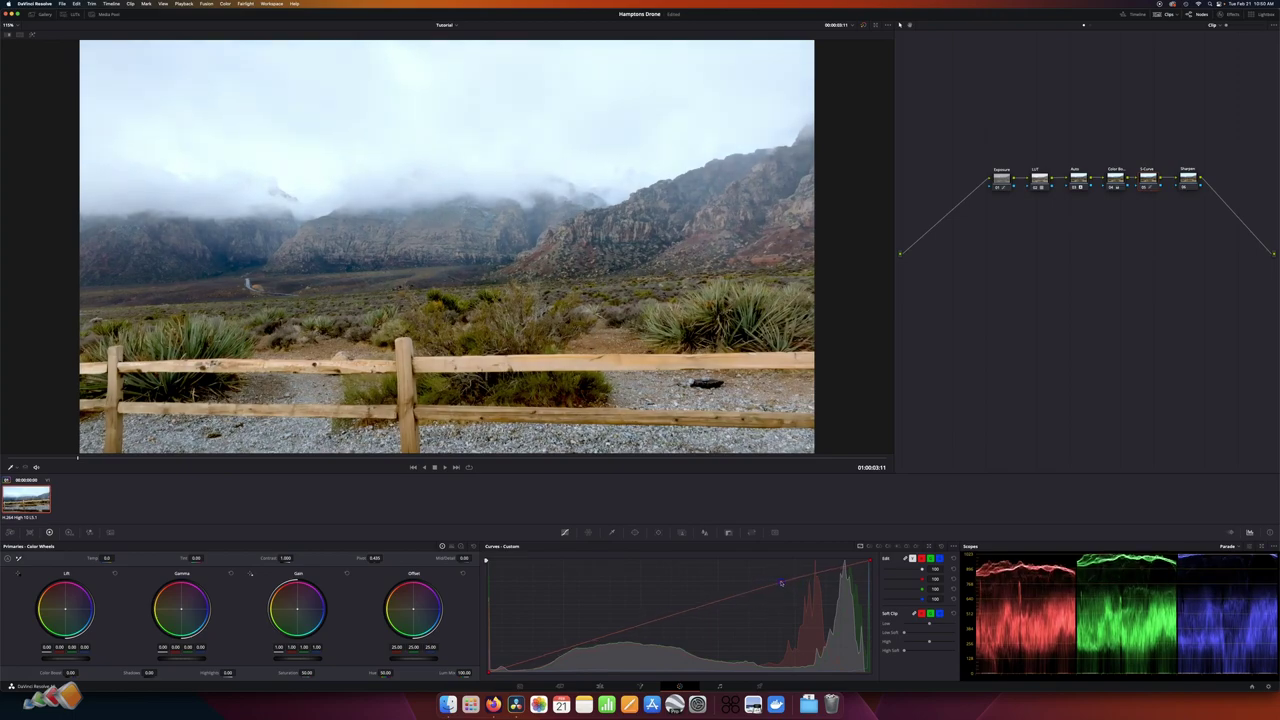
click(581, 642)
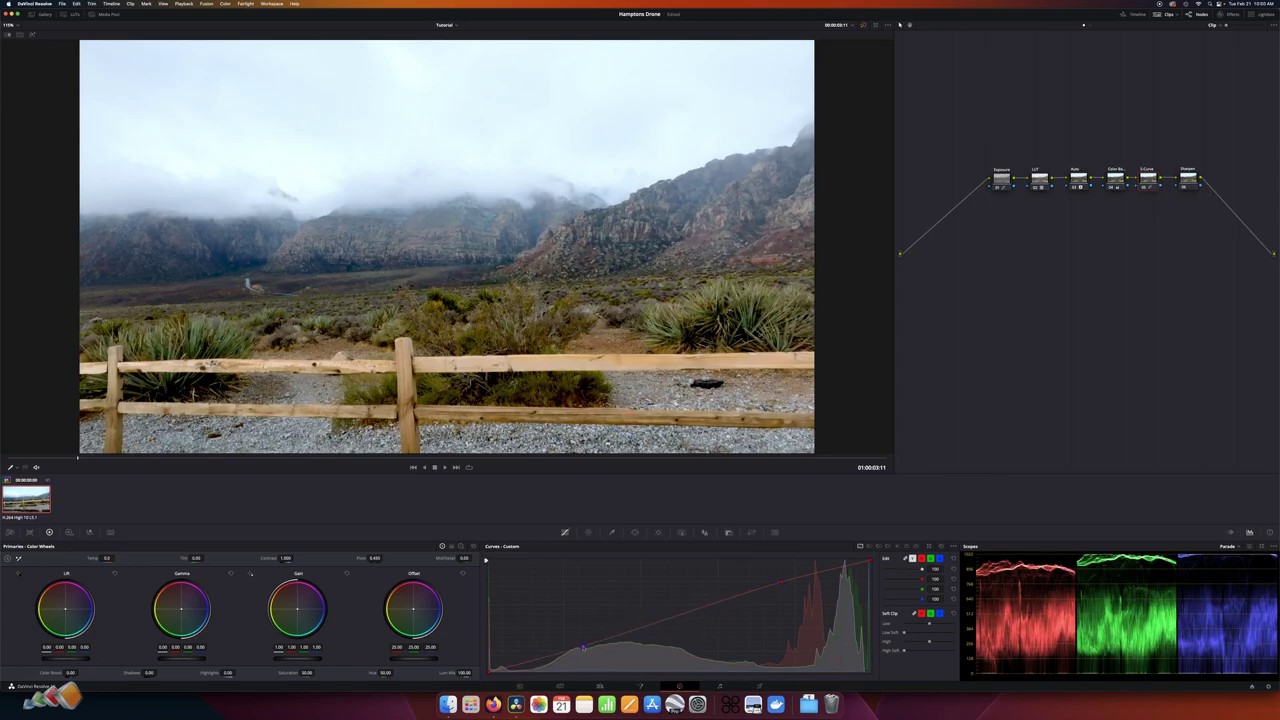
click(585, 649)
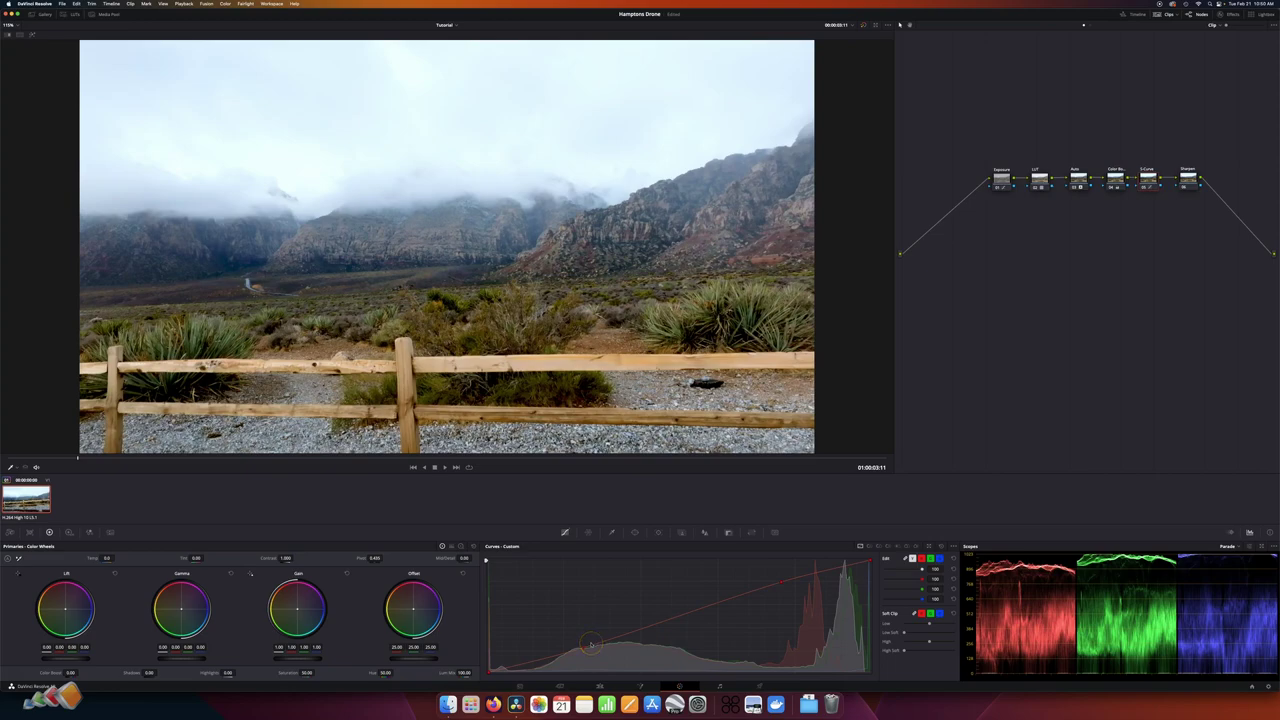
click(600, 644)
mouse_move(604, 645)
mouse_down()
mouse_move(623, 617)
mouse_move(571, 651)
mouse_move(585, 650)
mouse_up()
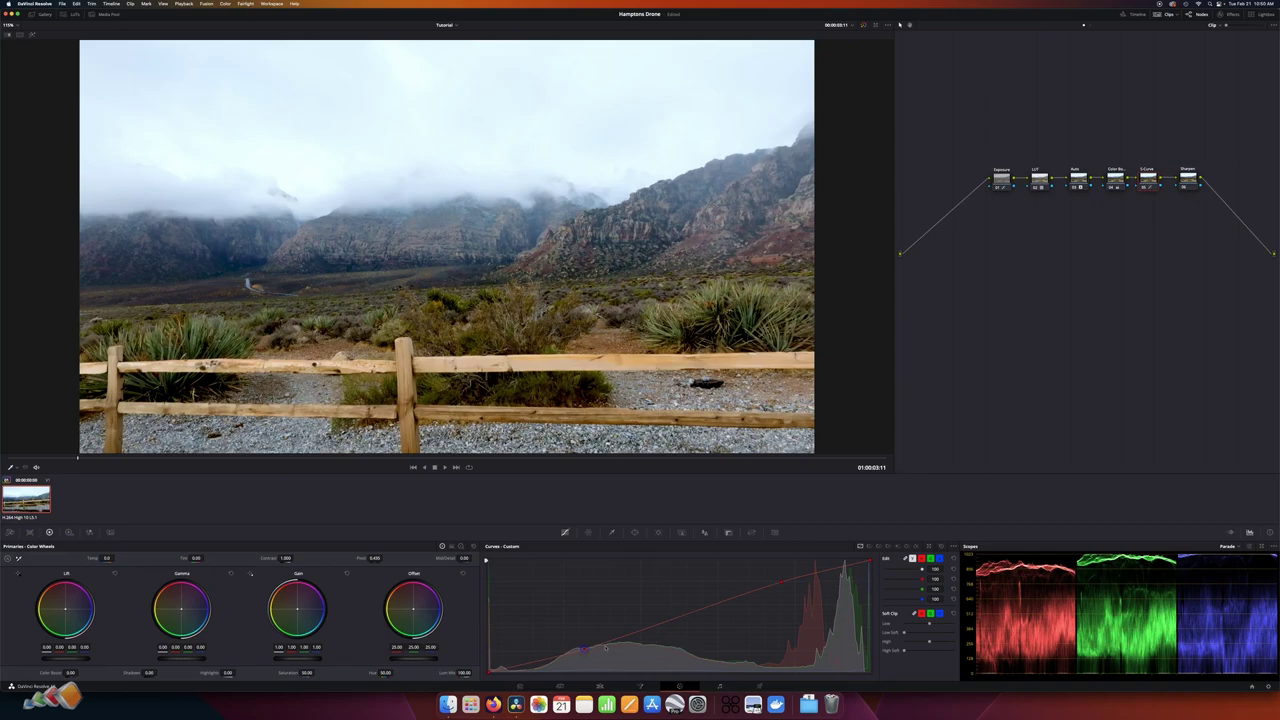
Step: Add a slightly lifted upper-range point to the curve, then compare the node off and on
drag(769, 587, 777, 587)
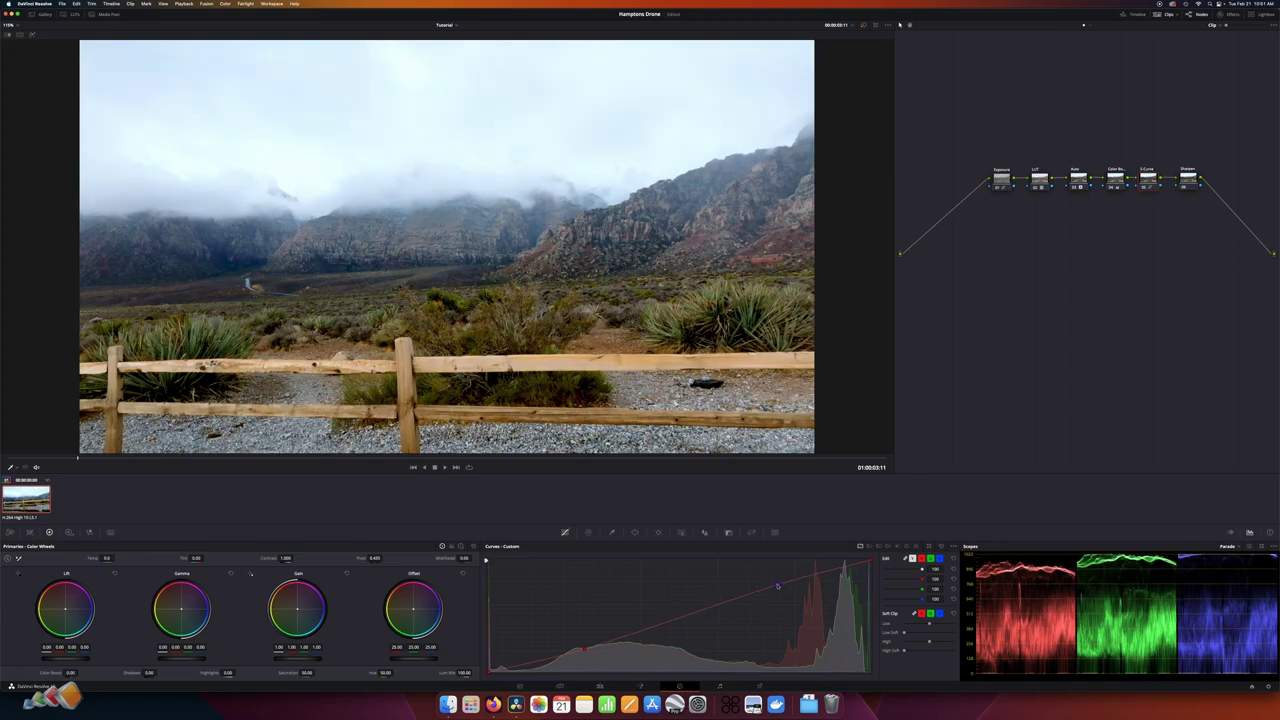
key(ctrl+d)
key(ctrl+d)
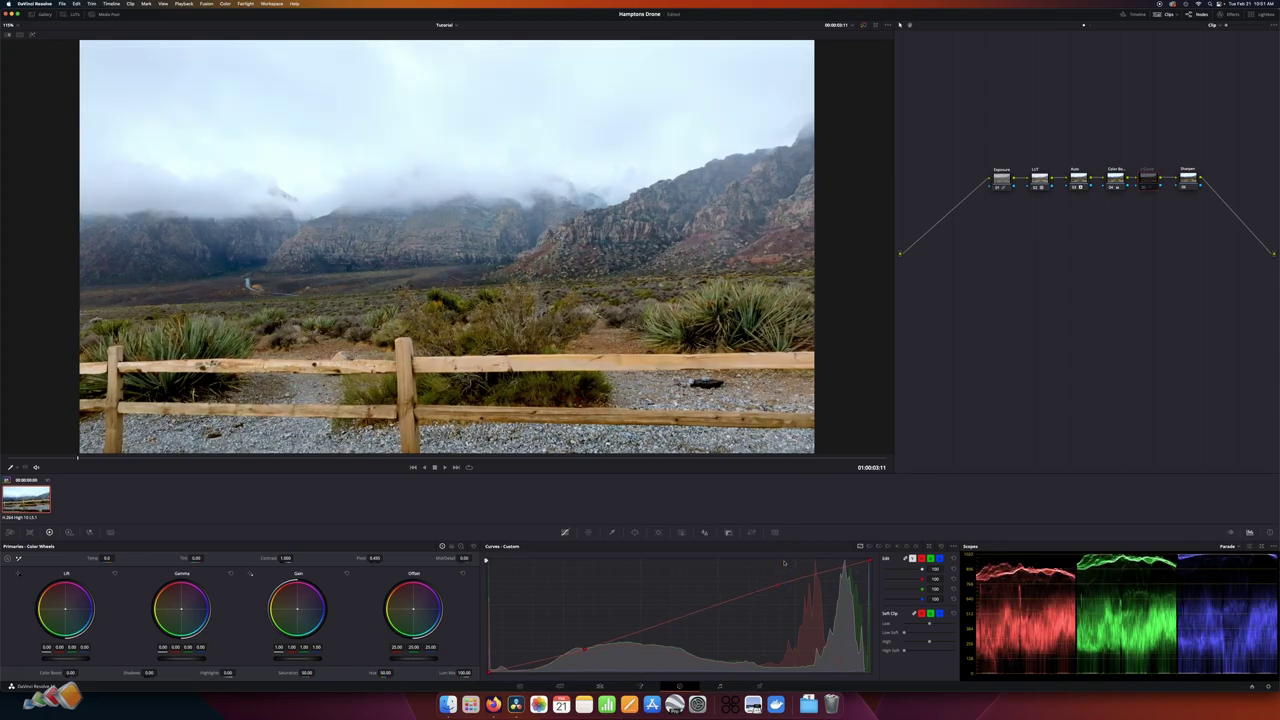
key(ctrl+d)
key(ctrl+d)
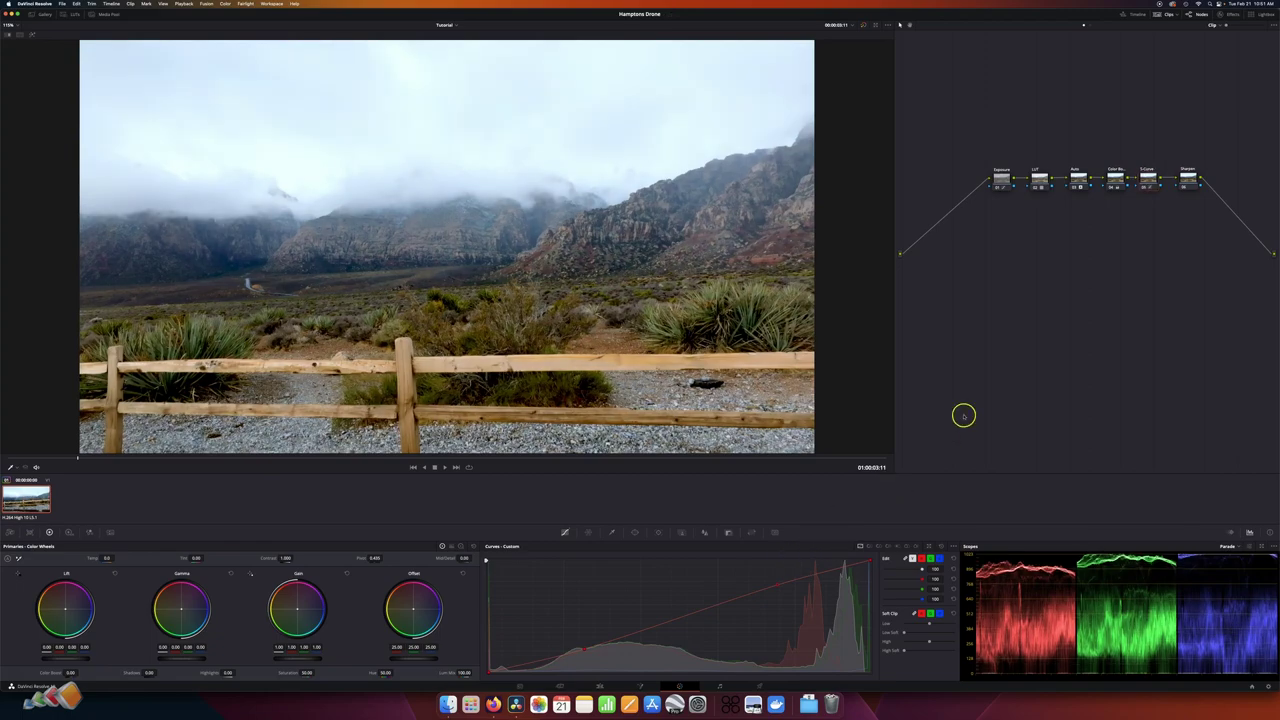
Step: On the Sharpen node, switch the Blur palette to Sharpen mode and lower Radius to 0.47
click(1186, 181)
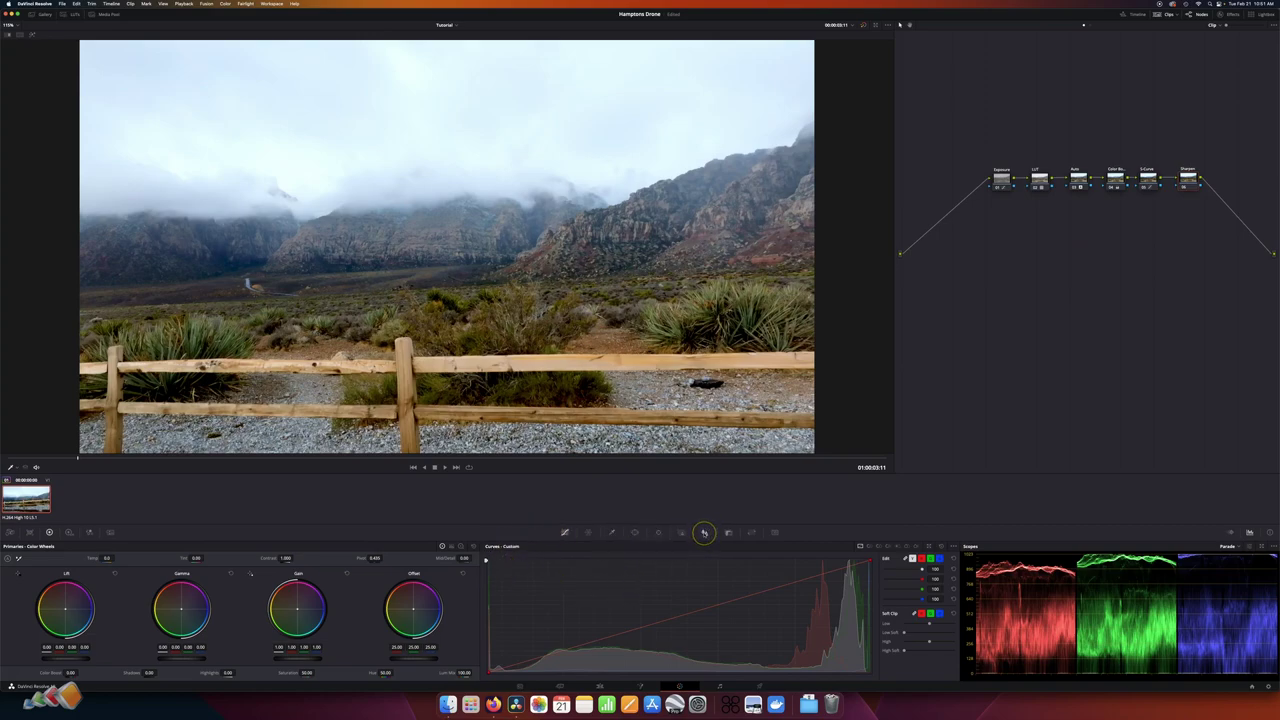
click(703, 534)
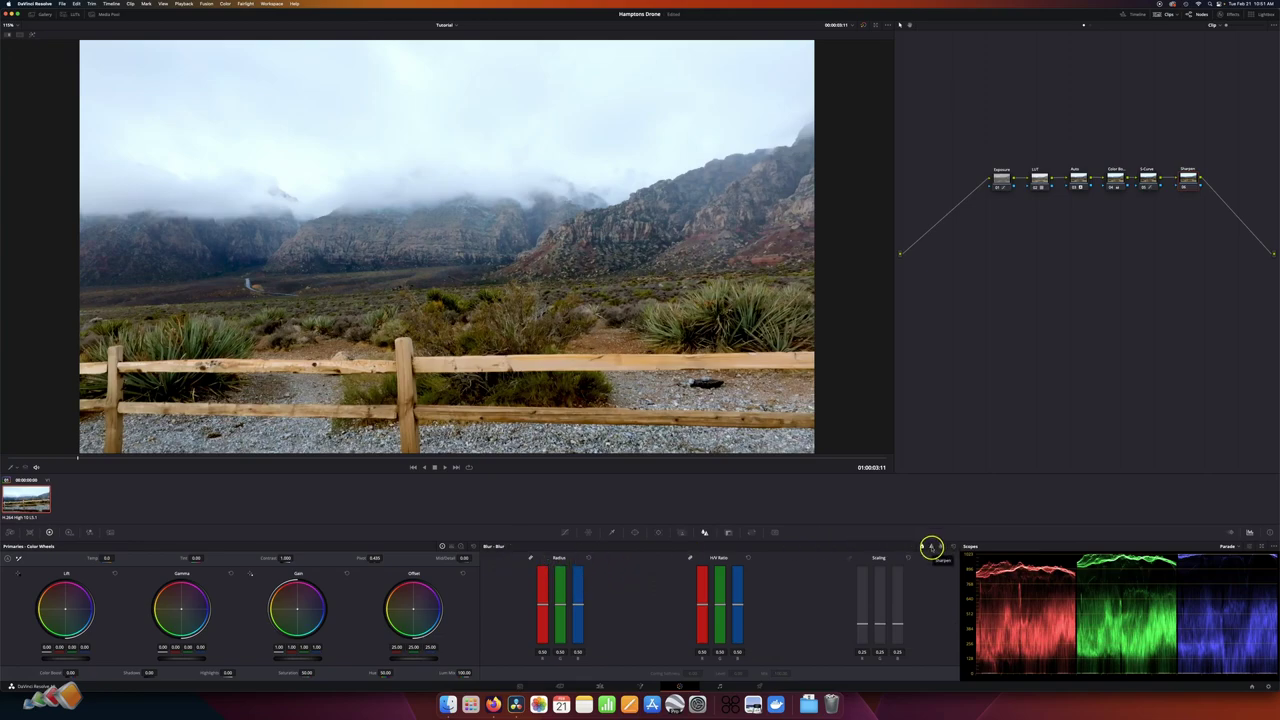
click(931, 547)
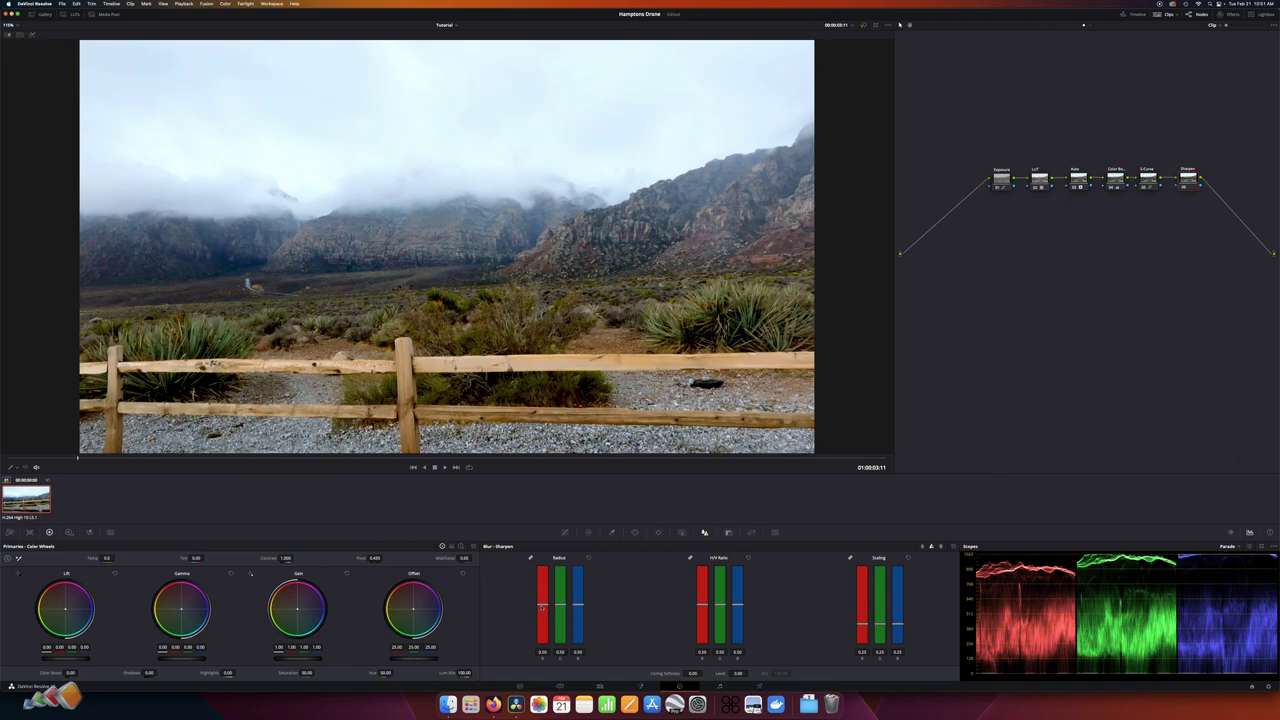
drag(541, 606, 541, 608)
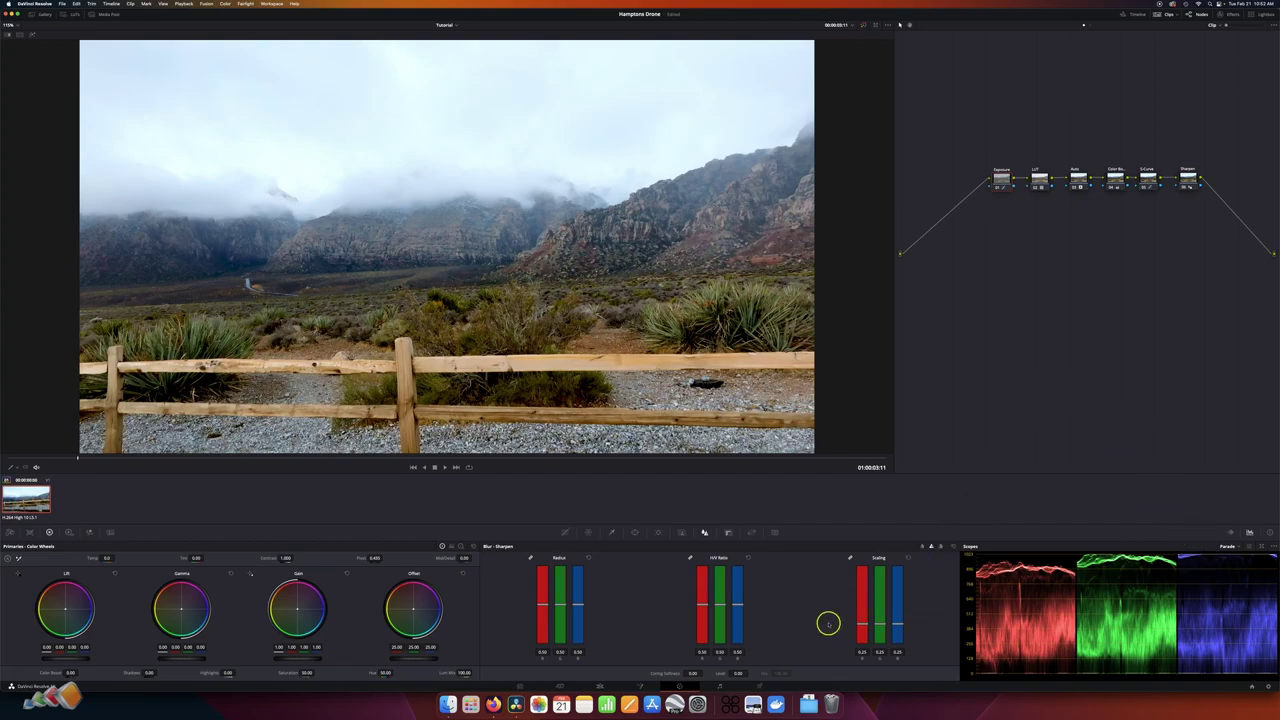
click(564, 532)
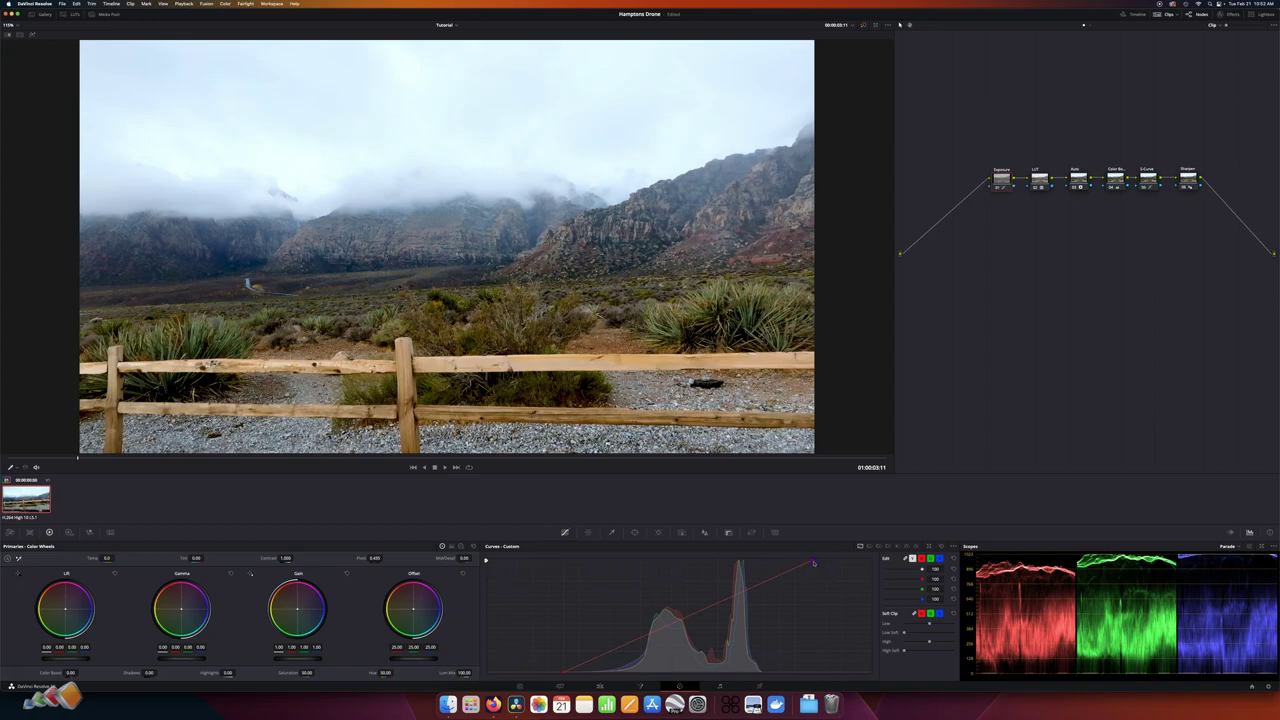
Step: Pull the curve's shadow end down to deepen blacks, then bypass and restore the full grade to compare
drag(814, 563, 818, 563)
drag(563, 640, 562, 675)
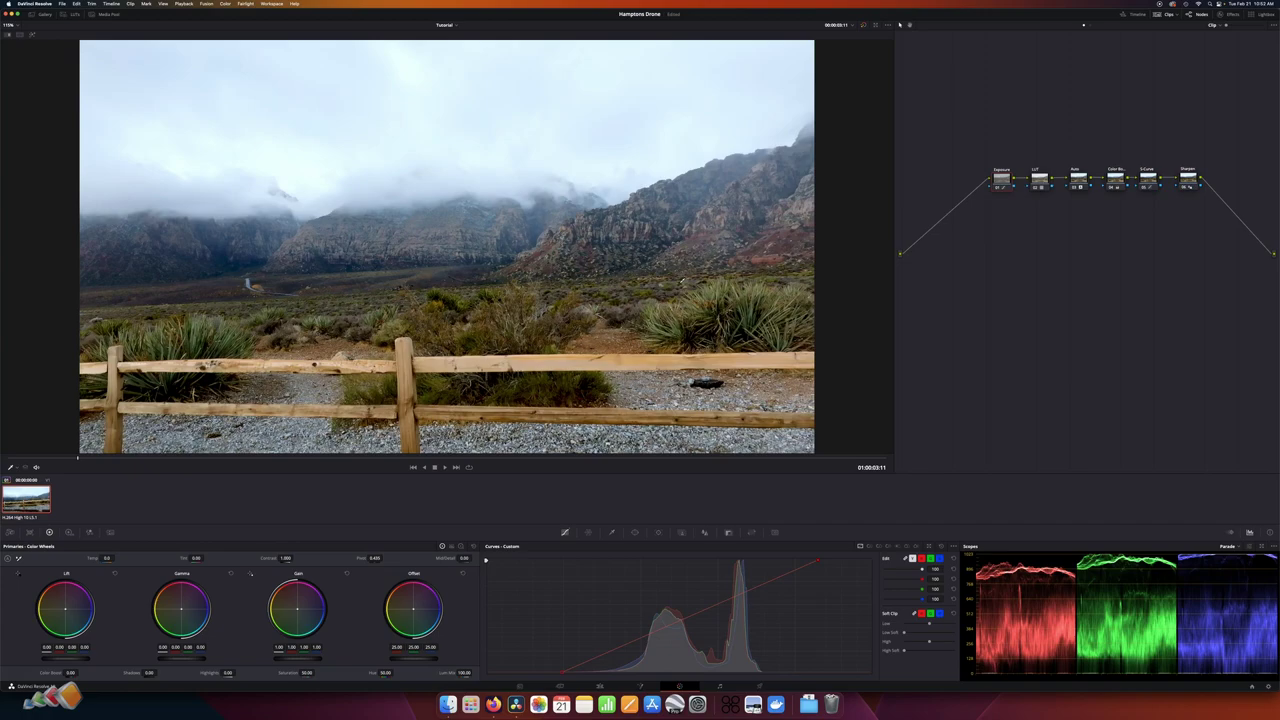
key(shift+d)
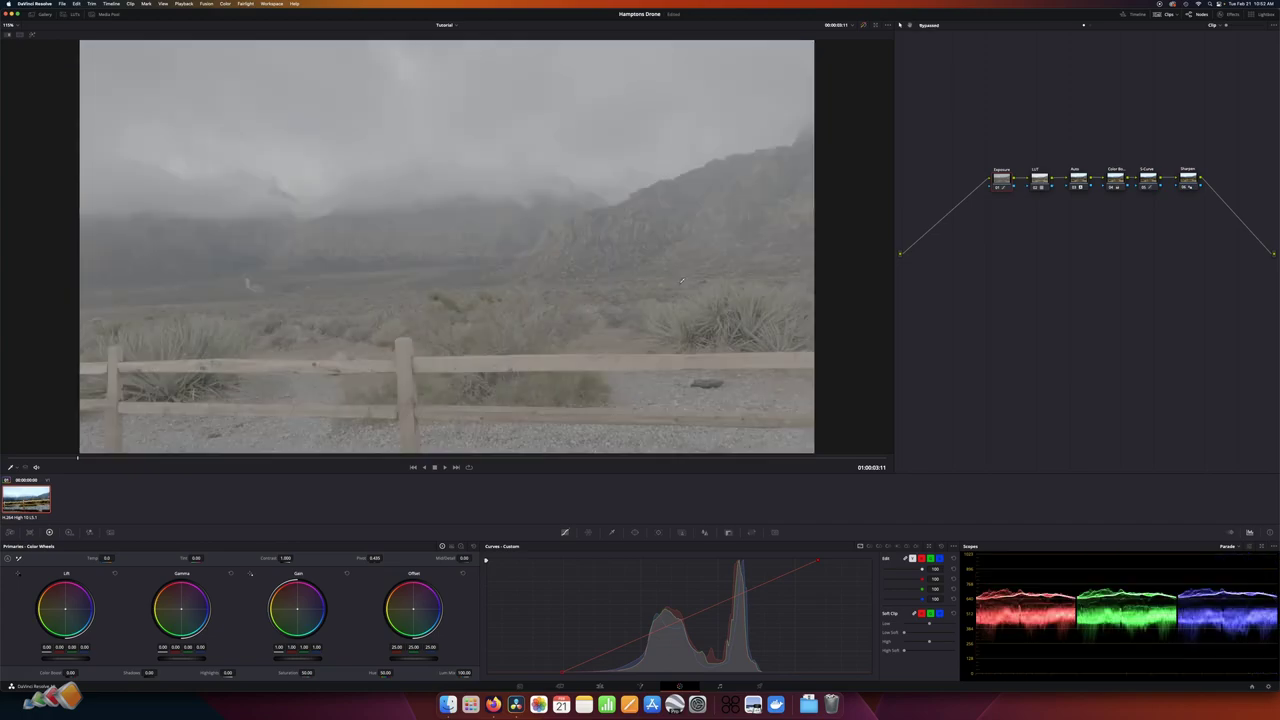
key(shift+d)
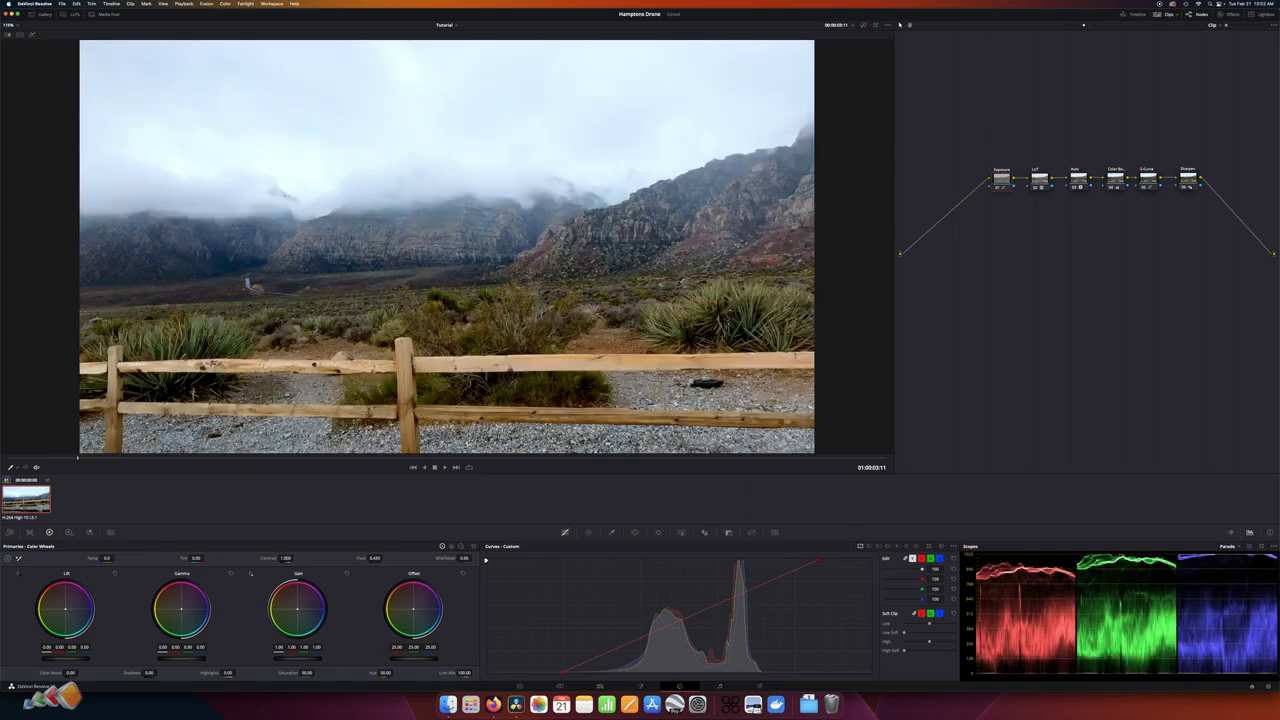